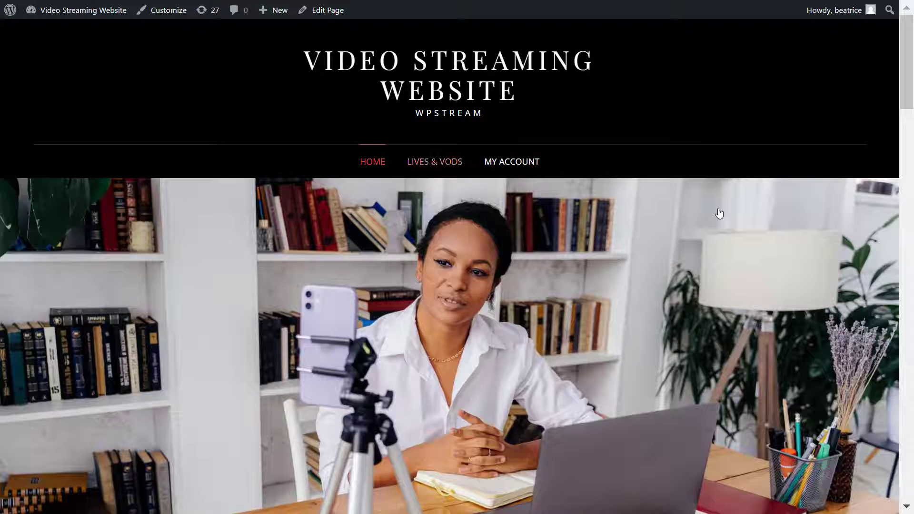
# Open the LIVES & VODS page from the site menu and scroll down through its content
pyautogui.click(432, 175)
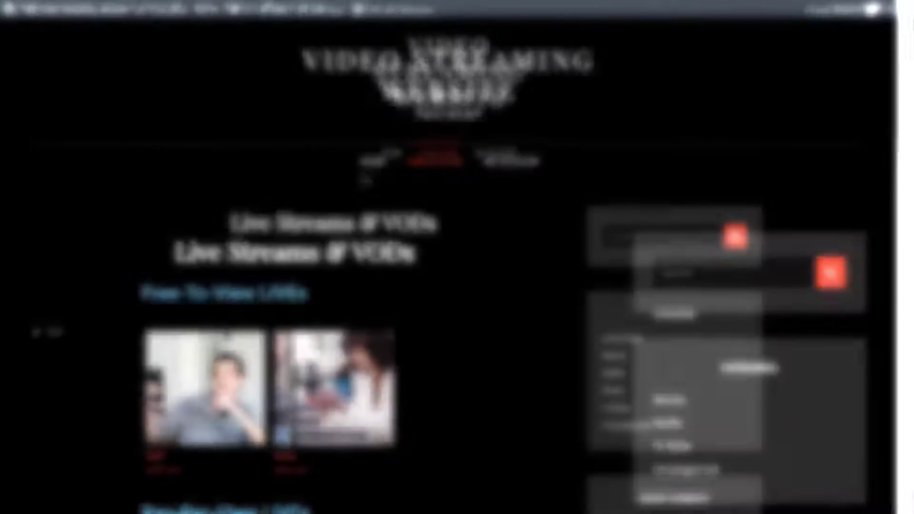
pyautogui.scroll(-9, 517, 267)
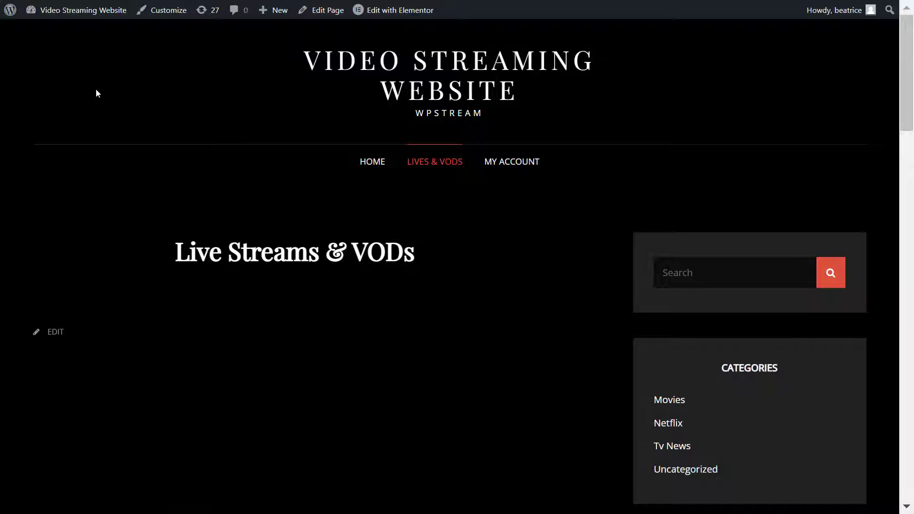
# In the WordPress admin, start a new free-to-view live channel titled 'Sam'
pyautogui.click(14, 18)
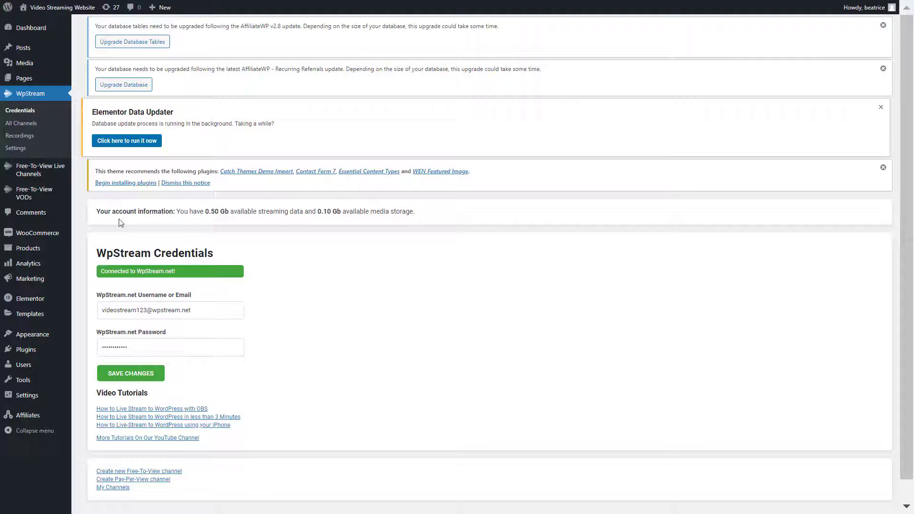
pyautogui.click(21, 125)
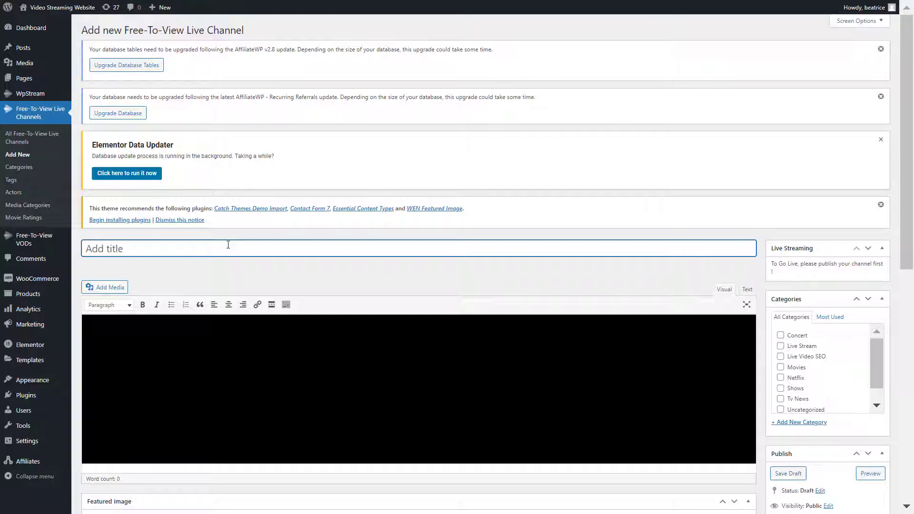
pyautogui.write('Sam')
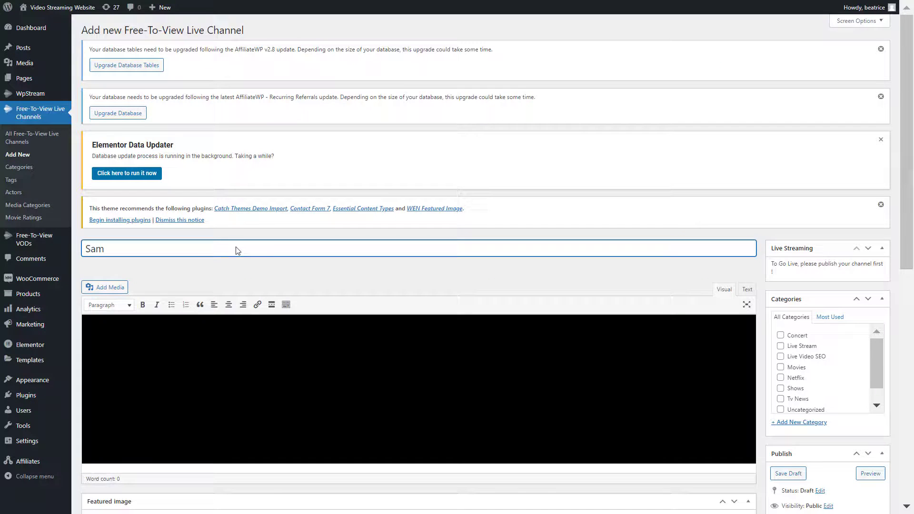
pyautogui.scroll(-5, 235, 249)
# Give the Sam channel a featured image and the Live Stream category, then publish it
pyautogui.click(106, 289)
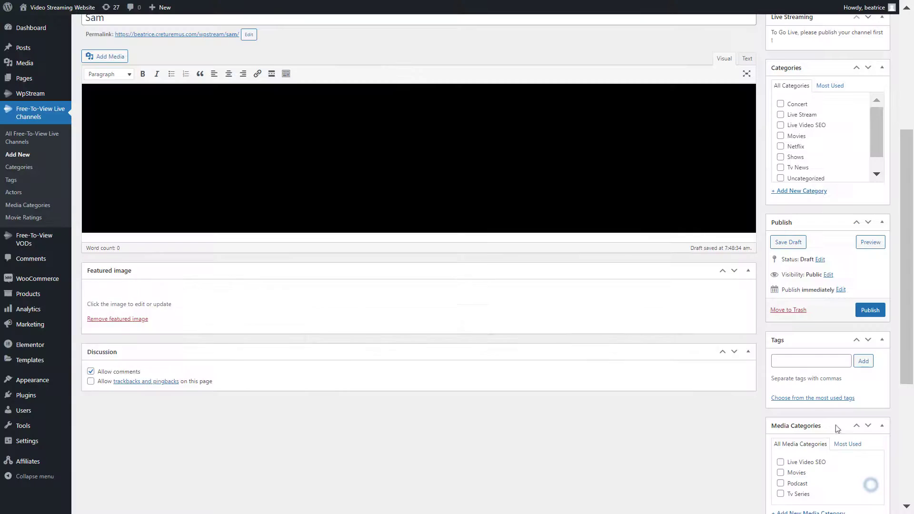
pyautogui.scroll(-5, 833, 419)
pyautogui.scroll(-2, 829, 417)
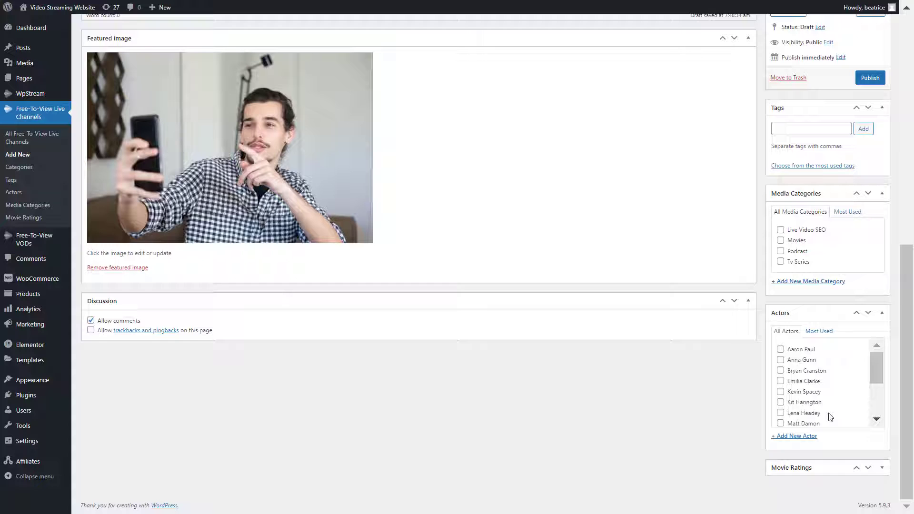
pyautogui.scroll(2, 783, 361)
pyautogui.scroll(2, 786, 361)
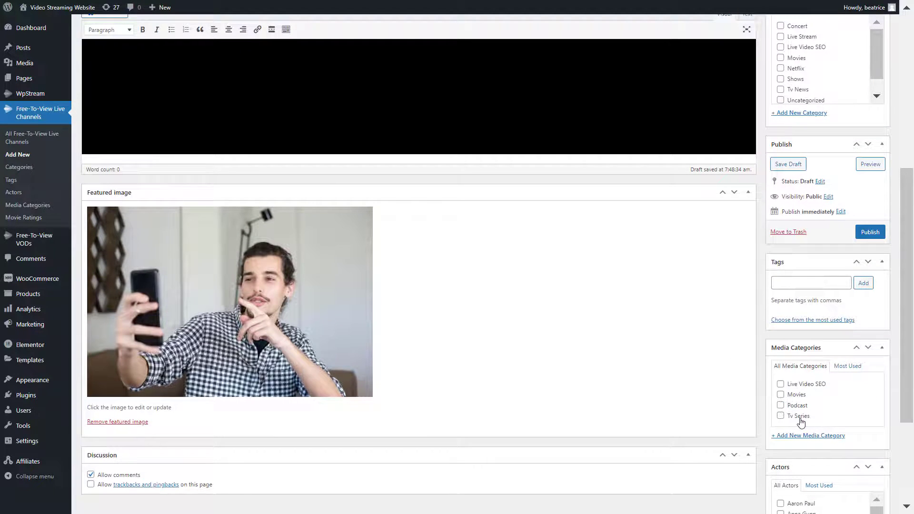
pyautogui.scroll(4, 800, 422)
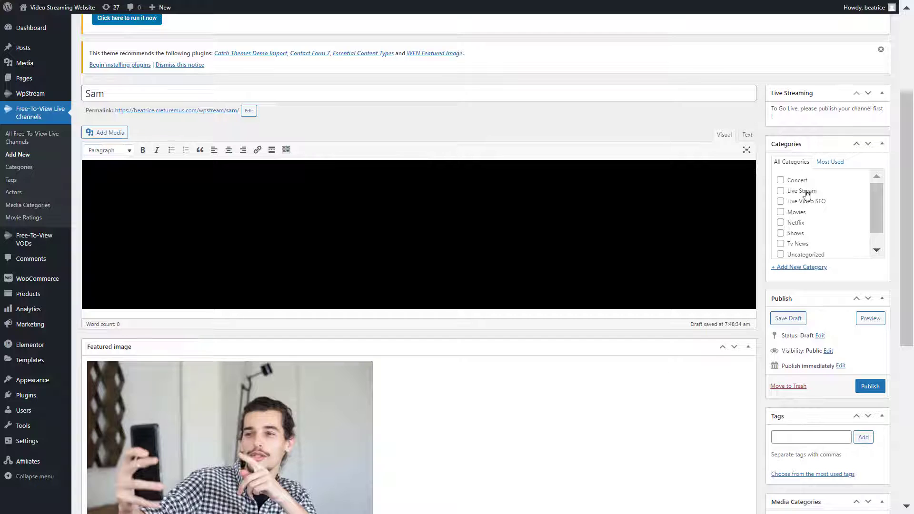
pyautogui.click(805, 192)
pyautogui.scroll(2, 806, 192)
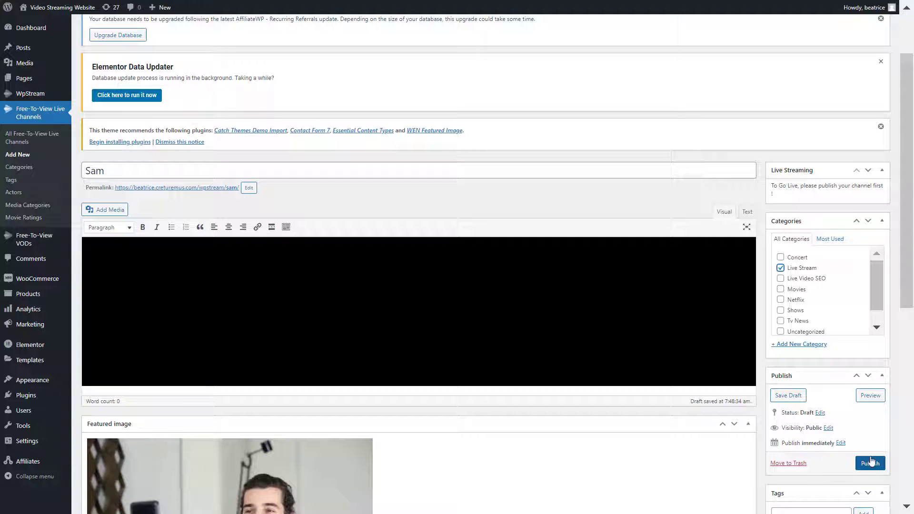
pyautogui.click(871, 465)
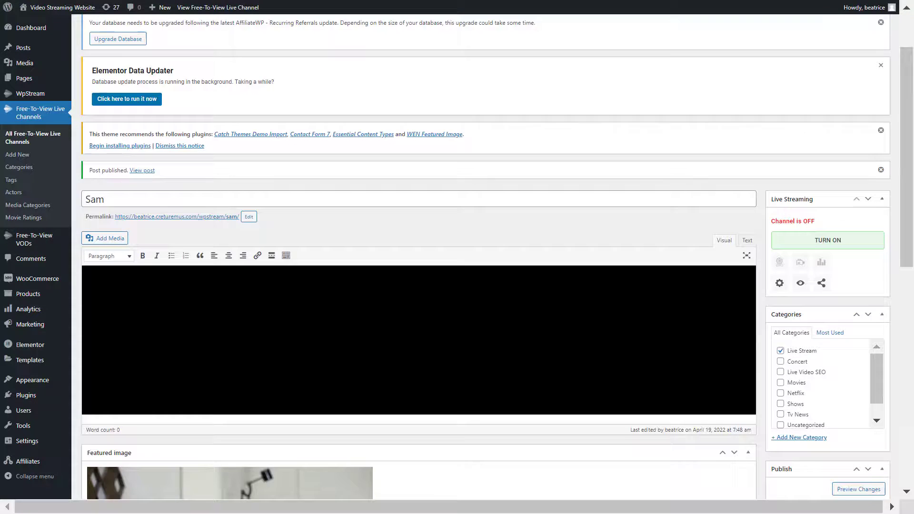
pyautogui.scroll(-2, 752, 368)
pyautogui.scroll(2, 751, 368)
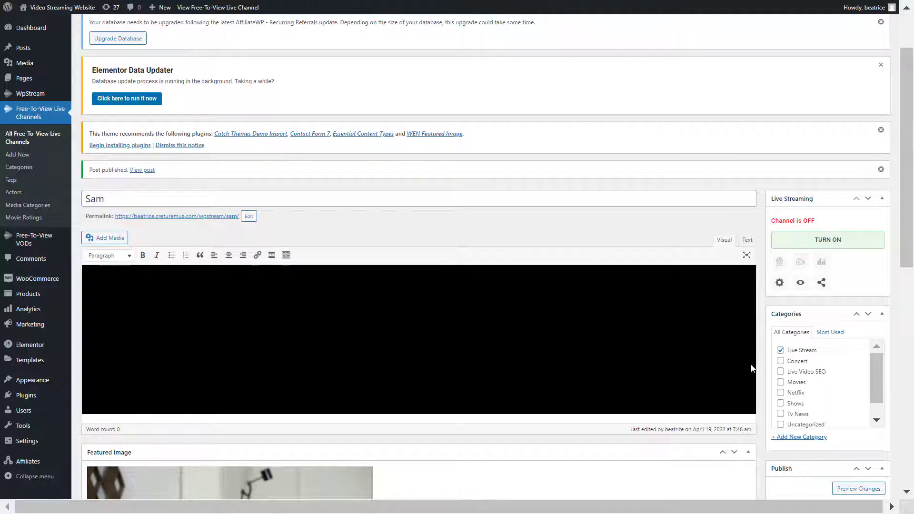
pyautogui.scroll(2, 752, 368)
# Create and publish a free-to-view VOD titled 'Dan' from the uploaded recording
pyautogui.click(244, 31)
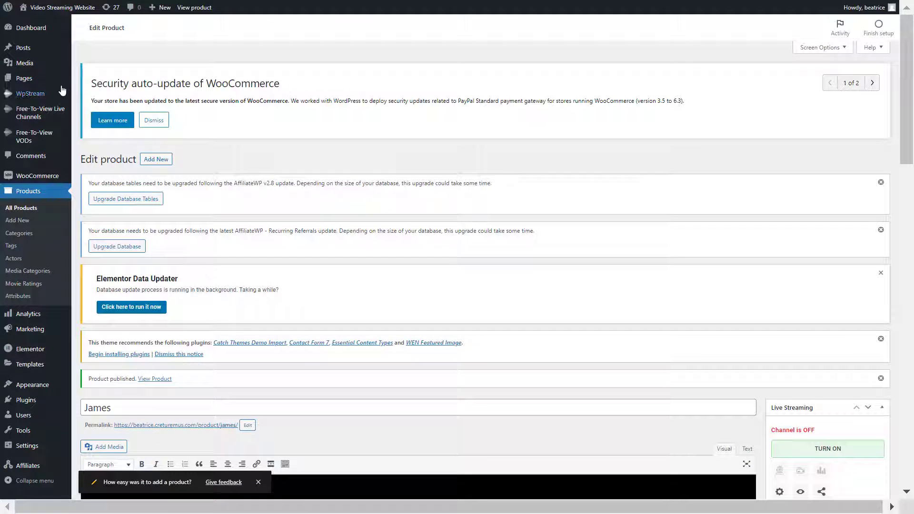
pyautogui.moveTo(62, 90)
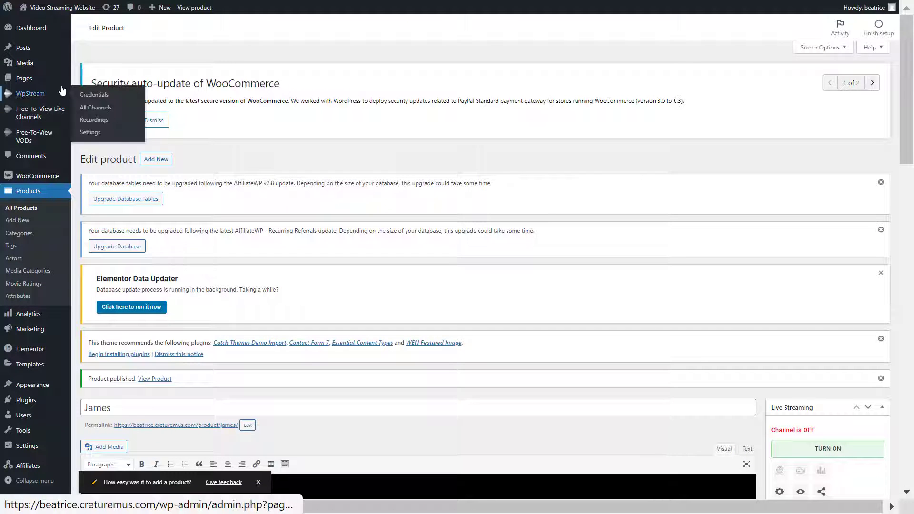
pyautogui.click(115, 123)
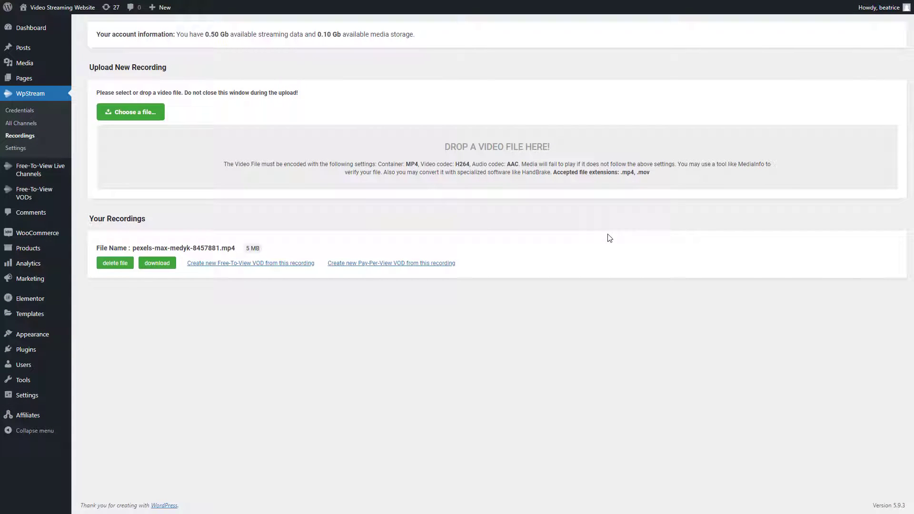
pyautogui.click(257, 265)
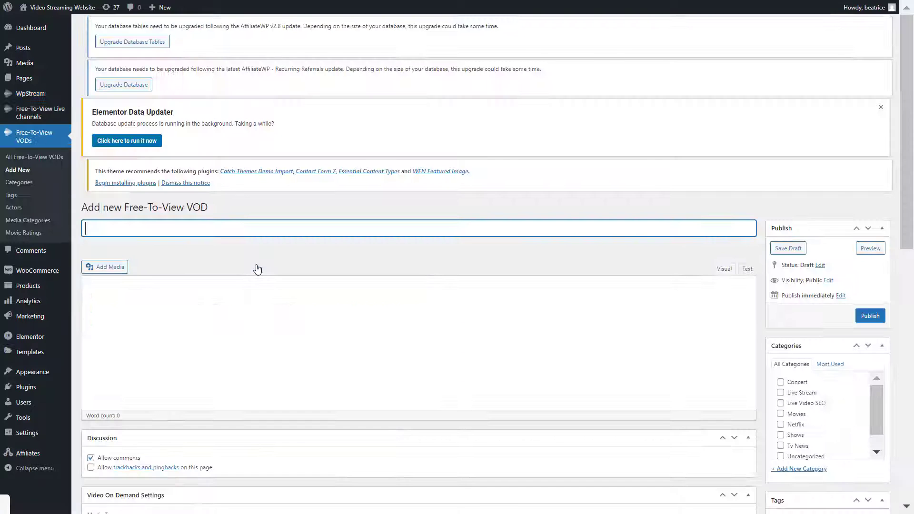
pyautogui.click(312, 247)
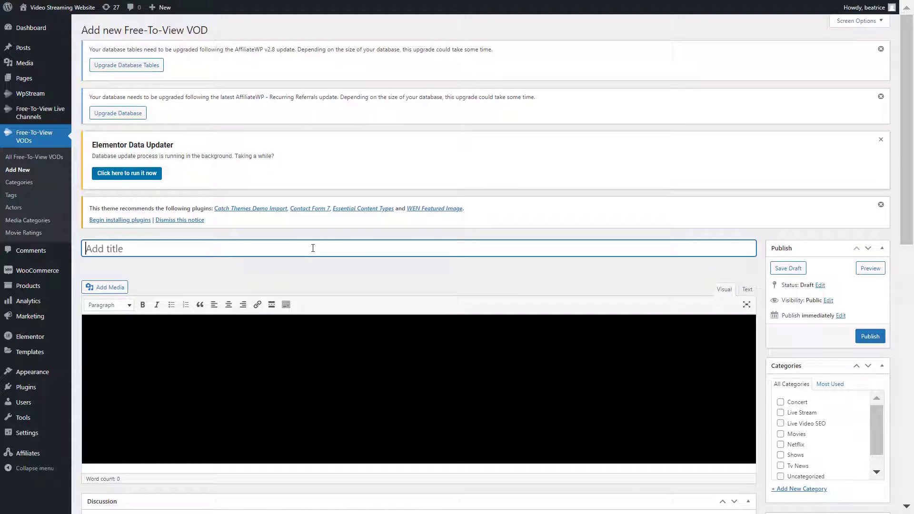
pyautogui.write('Dan')
pyautogui.scroll(-6, 316, 250)
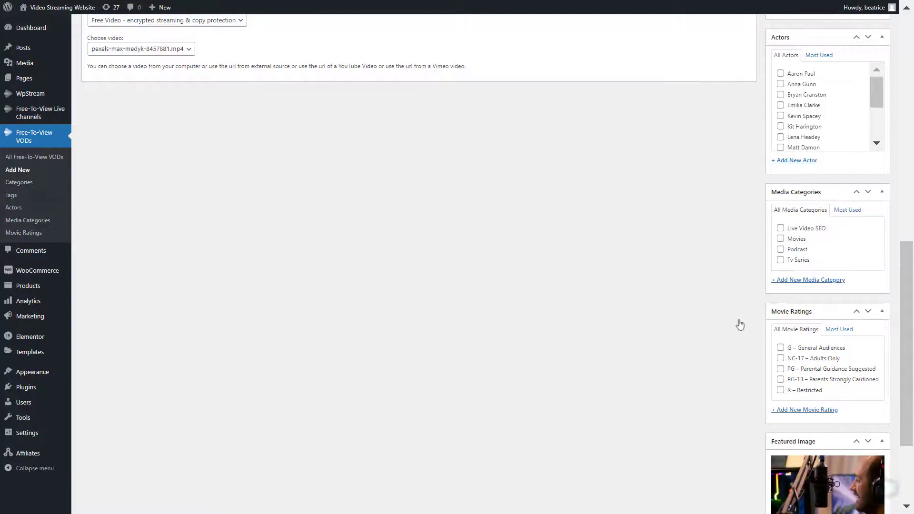
pyautogui.scroll(10, 738, 323)
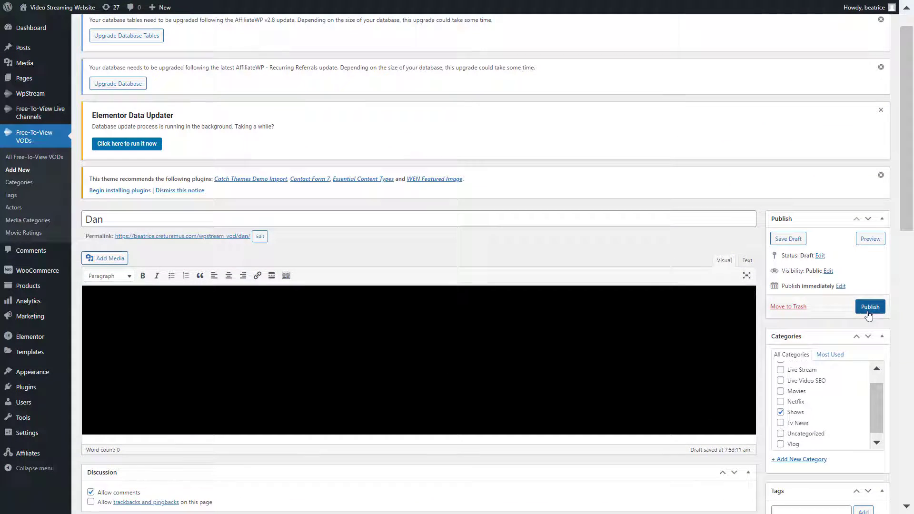
pyautogui.click(868, 310)
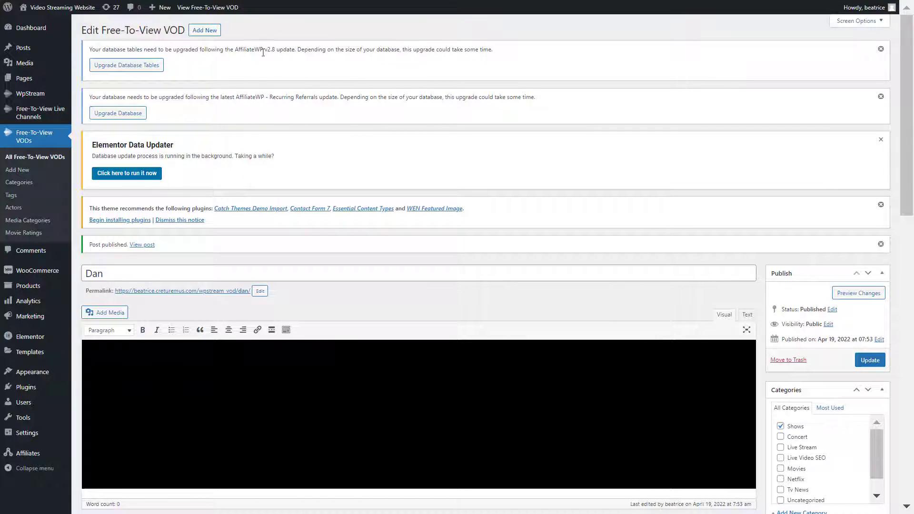
# Start another new free-to-view VOD for the next title
pyautogui.click(205, 30)
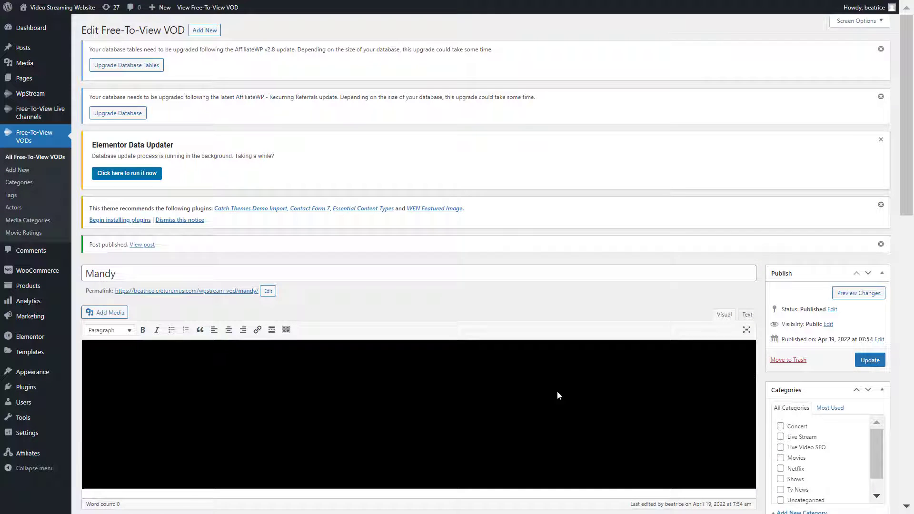
pyautogui.scroll(-5, 558, 392)
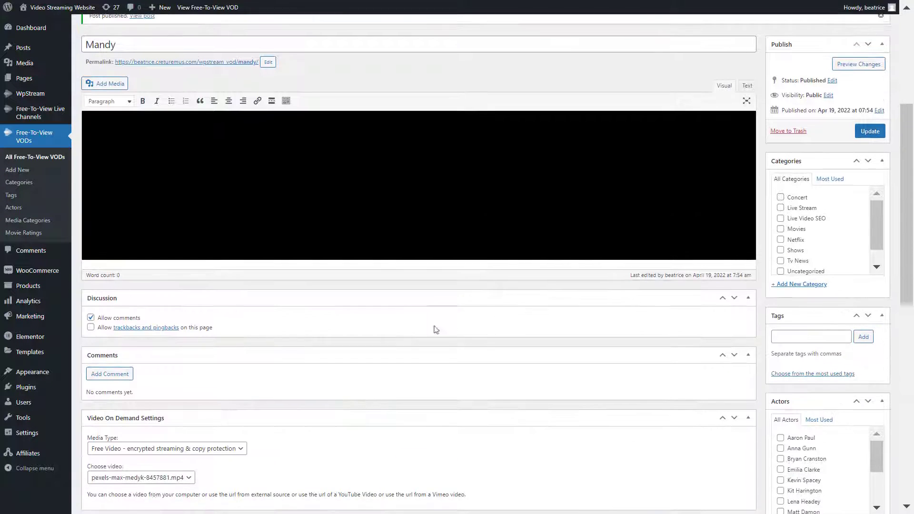
pyautogui.scroll(-3, 400, 310)
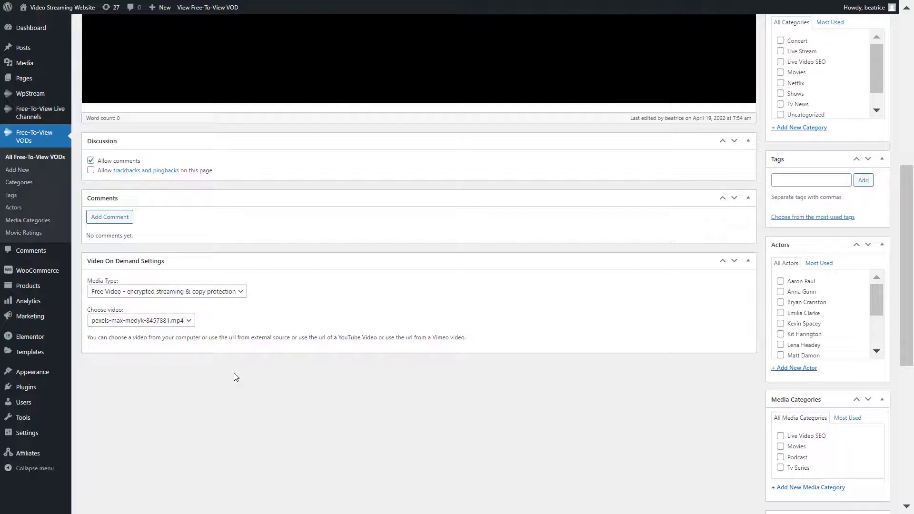
pyautogui.scroll(8, 233, 372)
pyautogui.moveTo(56, 105)
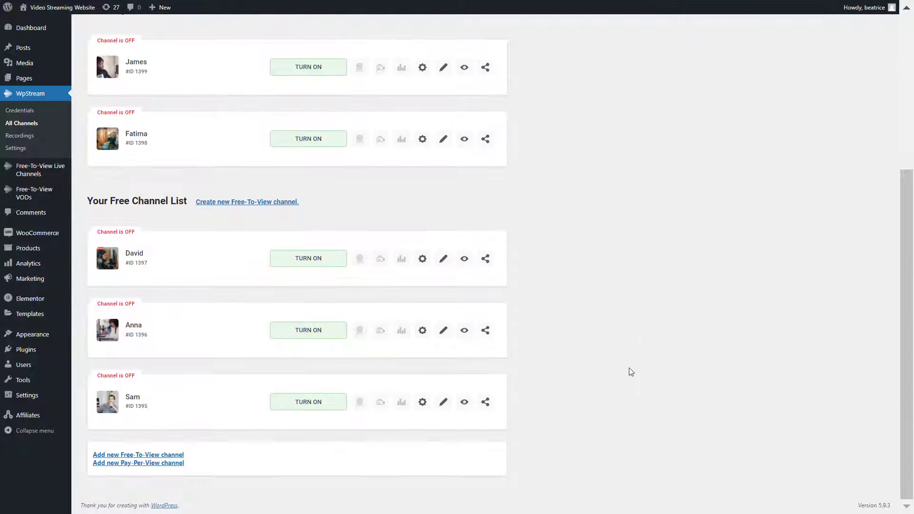
# Switch ON the James pay-per-view channel and the Anna and Sam free channels
pyautogui.scroll(3, 525, 267)
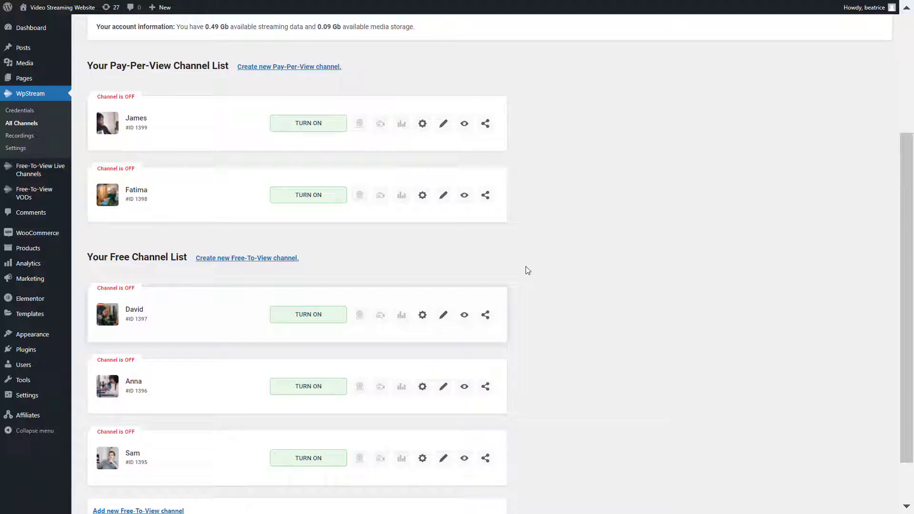
pyautogui.scroll(-2, 525, 268)
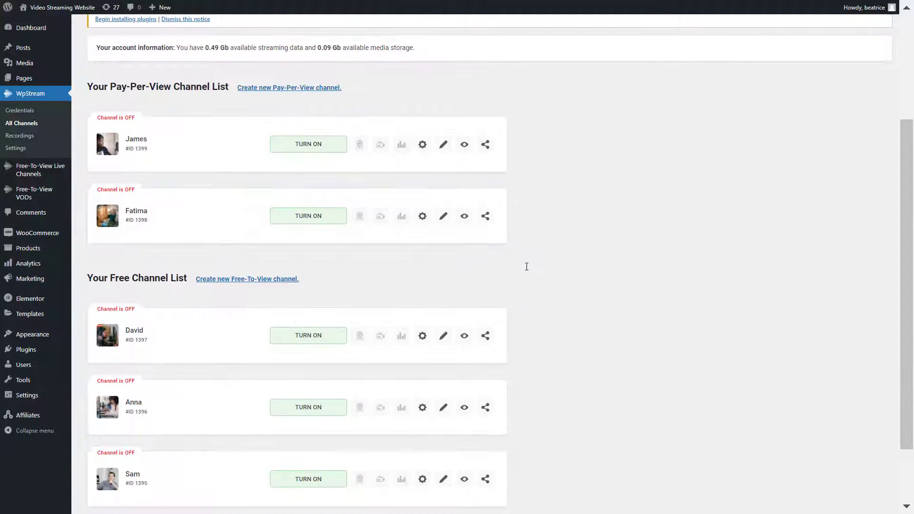
pyautogui.click(309, 144)
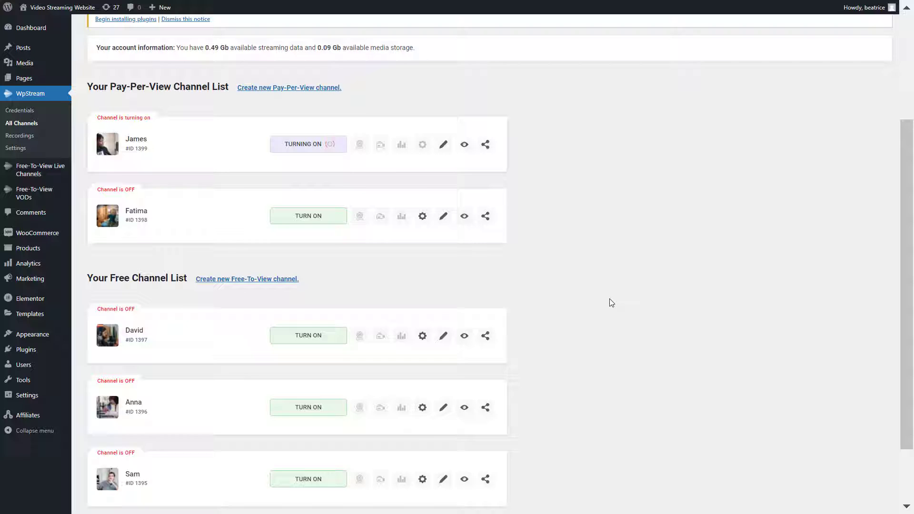
pyautogui.scroll(-2, 611, 303)
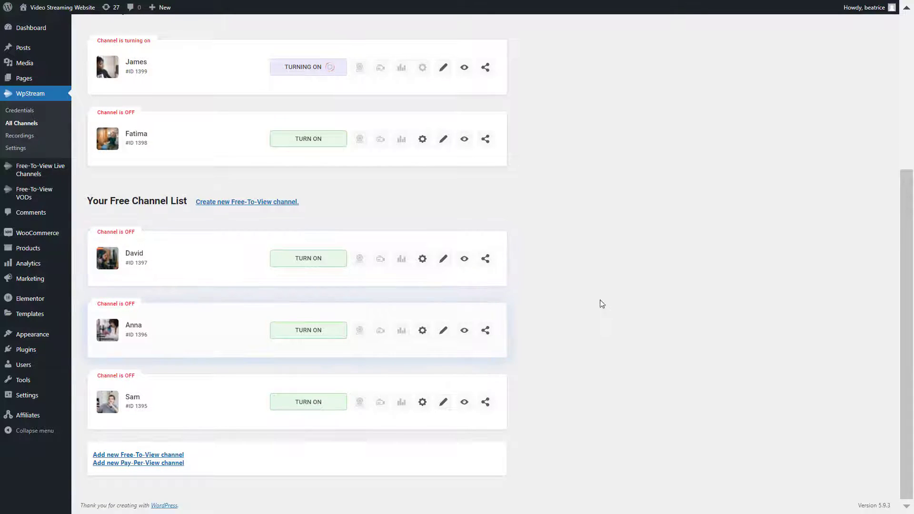
pyautogui.click(324, 332)
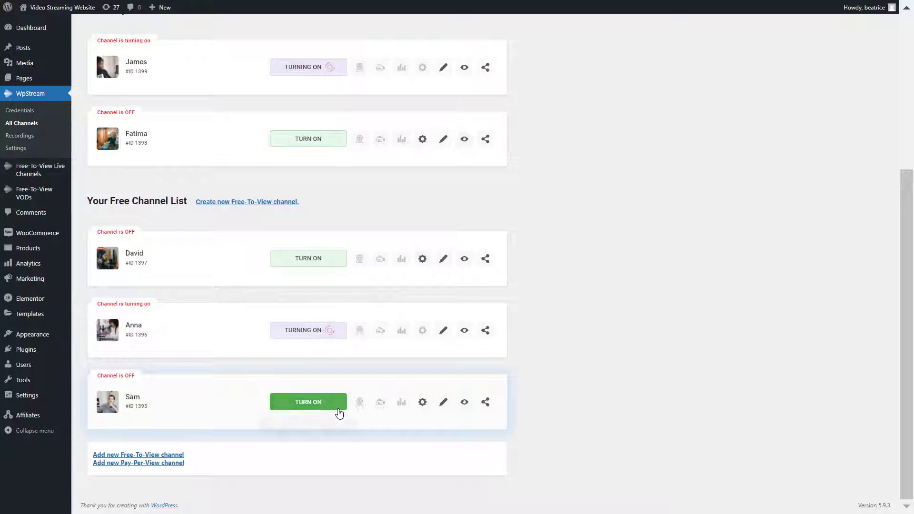
pyautogui.click(339, 406)
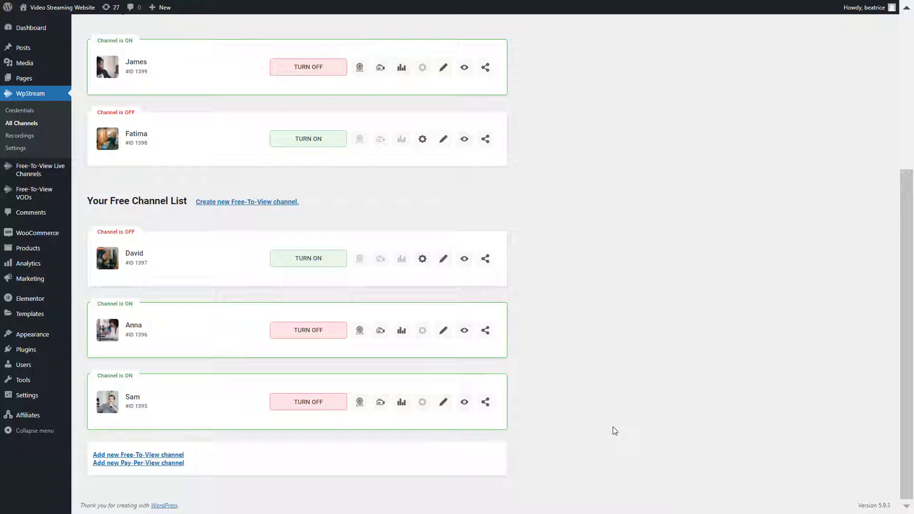
# View Anna's external streaming app settings, then close the channel popup
pyautogui.scroll(1, 612, 427)
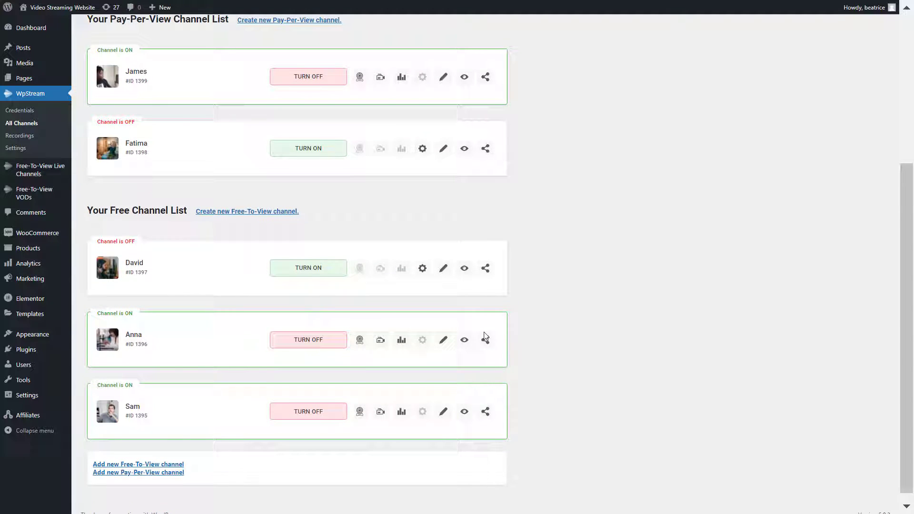
pyautogui.click(381, 340)
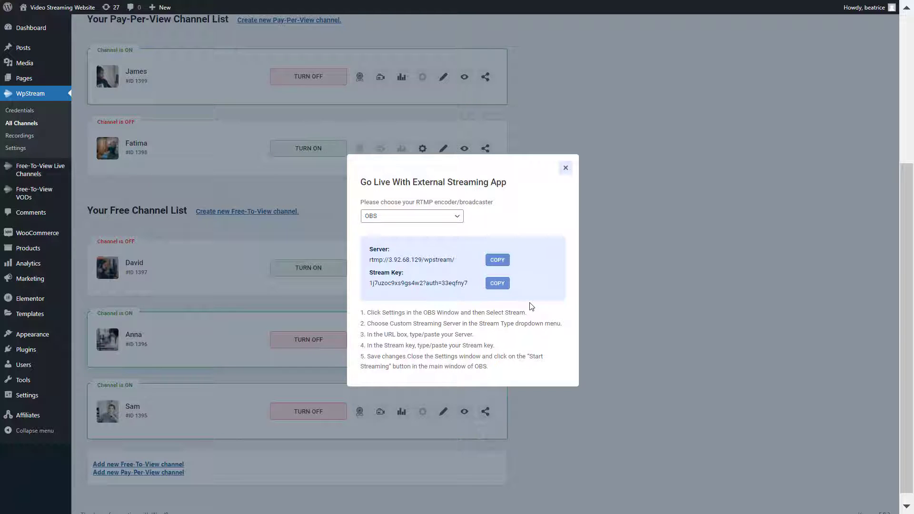
pyautogui.click(565, 168)
pyautogui.scroll(5, 139, 44)
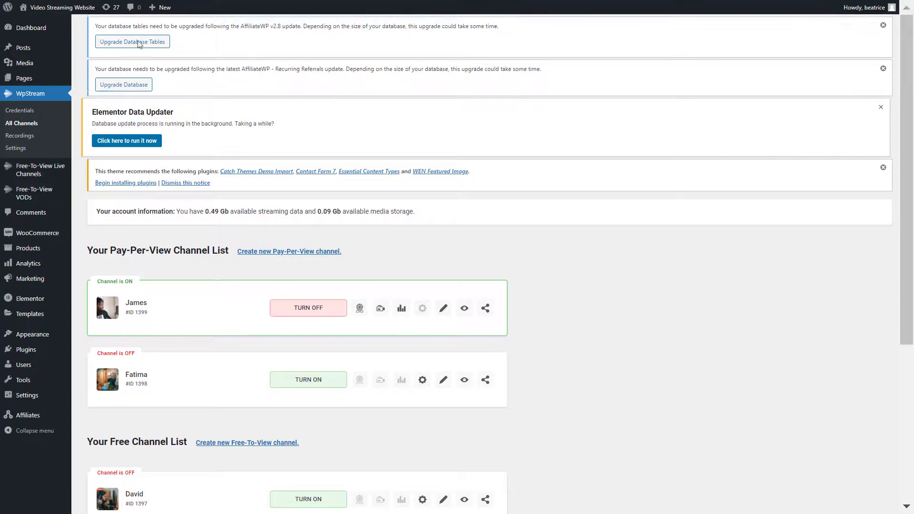
# From the front end, open LIVES & VODS in Elementor and add a single-column section
pyautogui.click(32, 8)
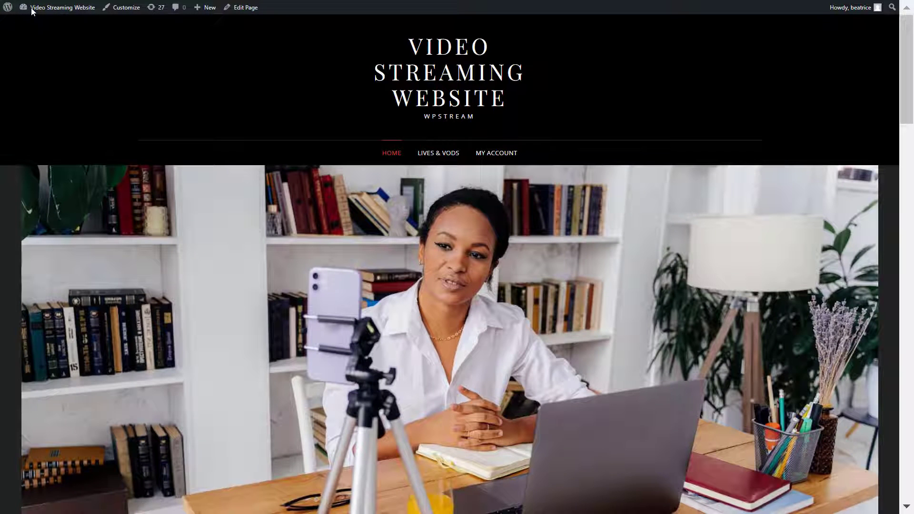
pyautogui.click(449, 158)
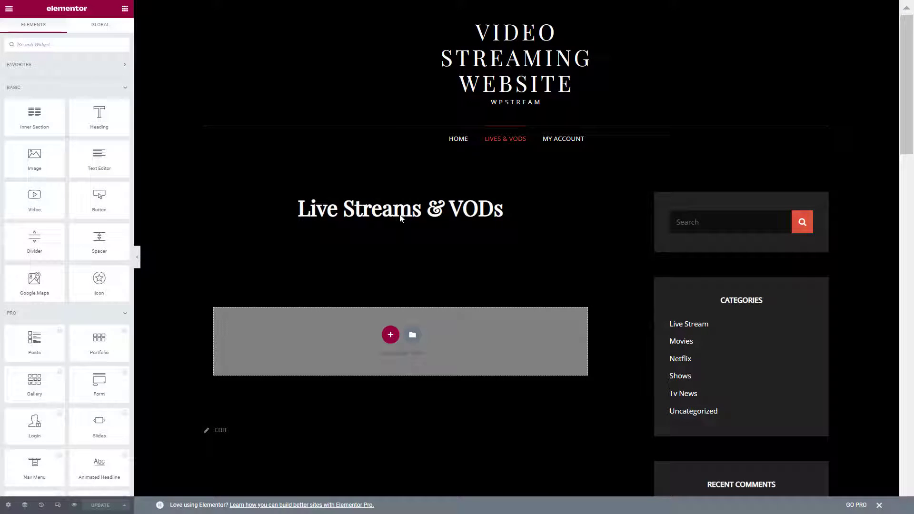
pyautogui.click(391, 335)
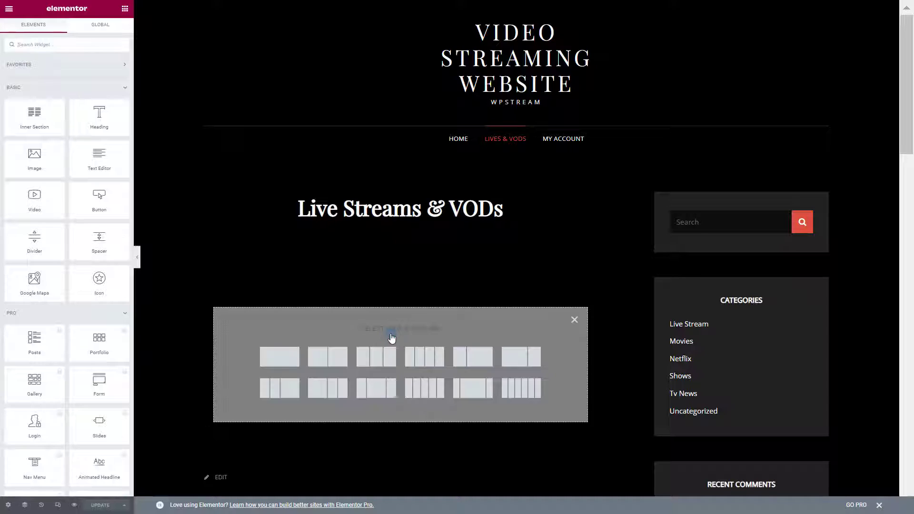
pyautogui.click(286, 364)
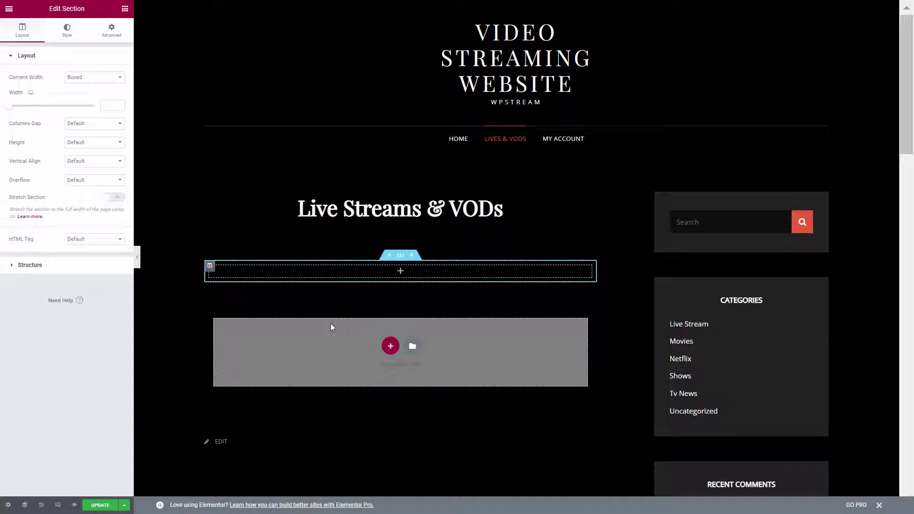
pyautogui.click(401, 272)
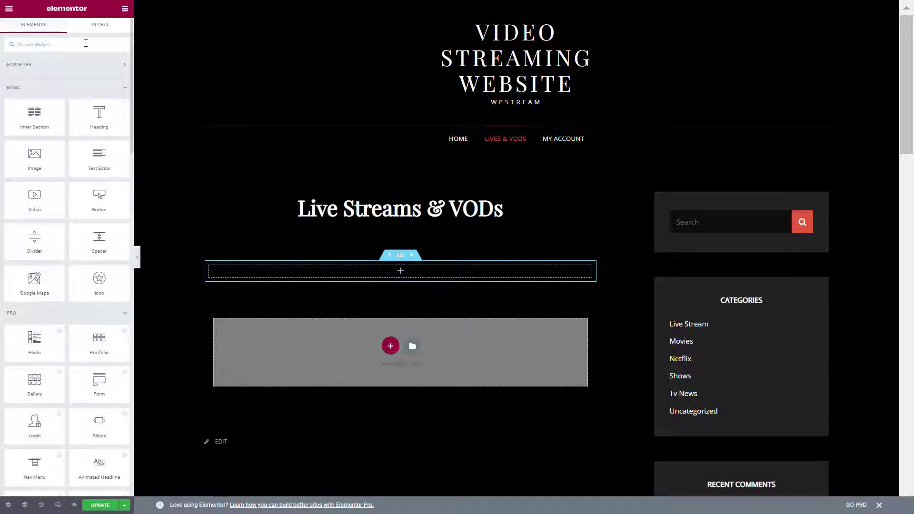
# Search 'list' and drop the WpStream - Channel List widget into the empty section
pyautogui.write('list')
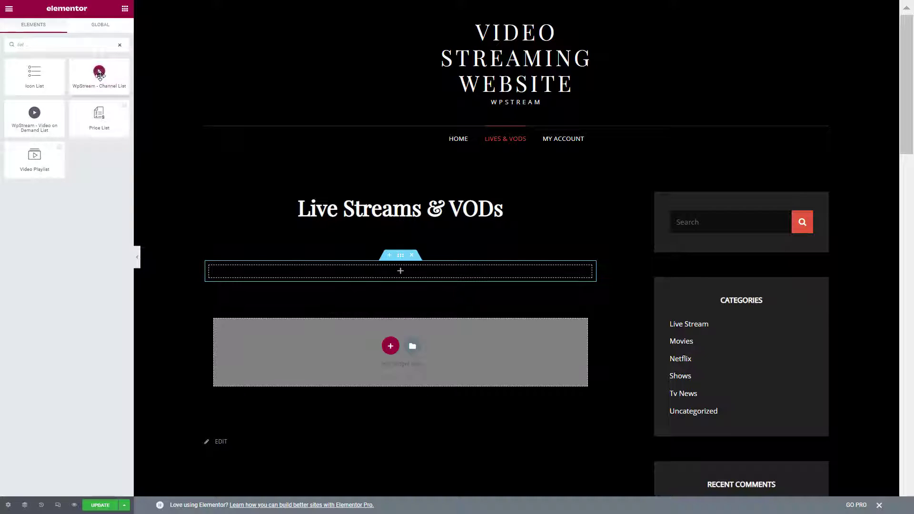
pyautogui.moveTo(99, 74); pyautogui.dragTo(407, 271)
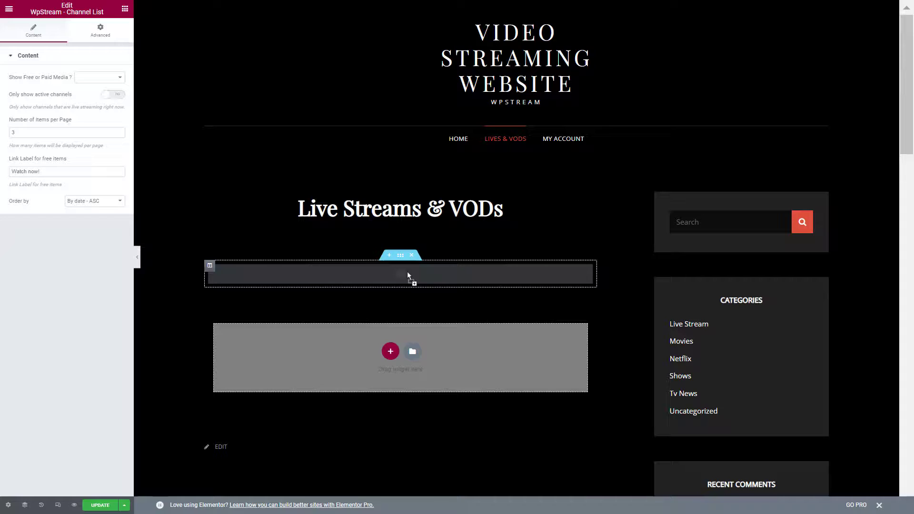
pyautogui.scroll(-5, 476, 295)
# Add a single-column section below and place a WpStream - Video on Demand List in it
pyautogui.click(390, 260)
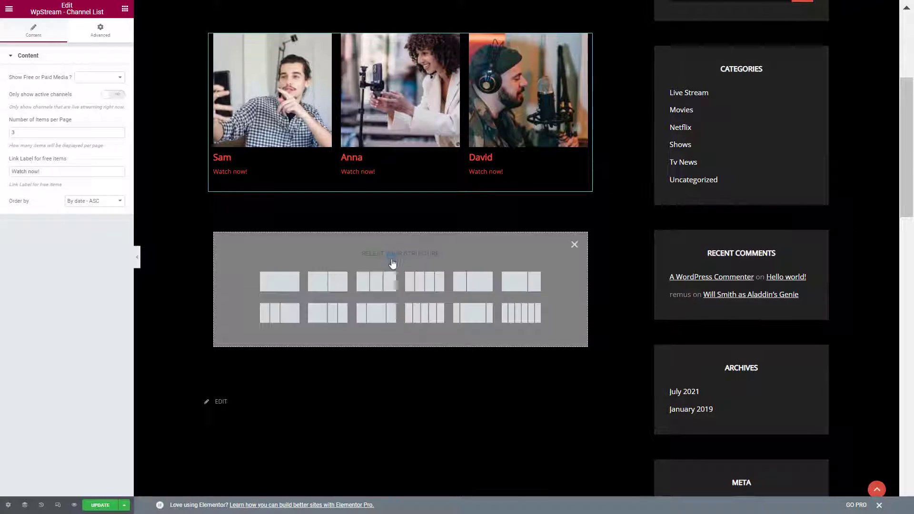
pyautogui.click(288, 282)
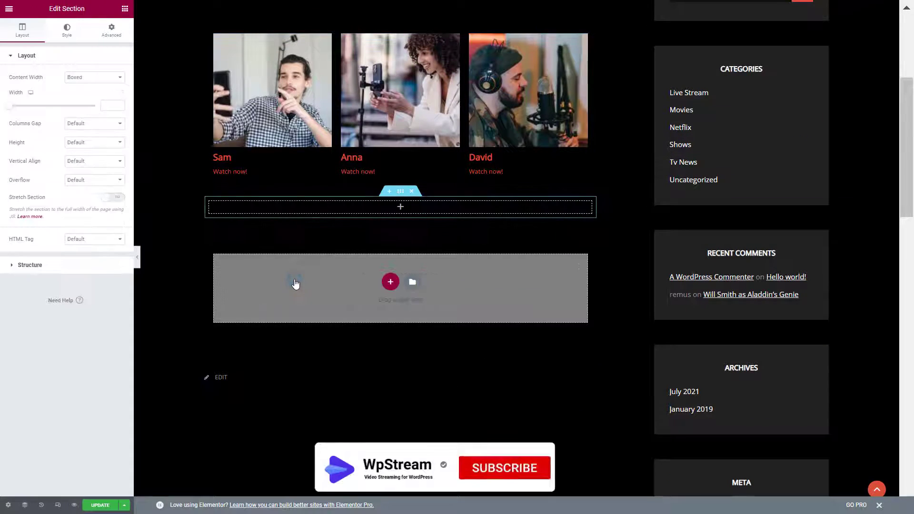
pyautogui.click(400, 206)
pyautogui.click(68, 47)
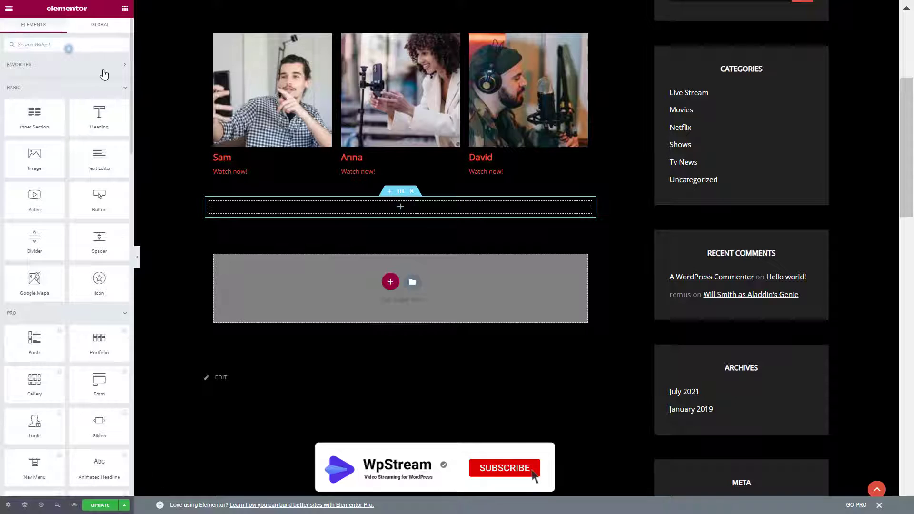
pyautogui.write('lis')
pyautogui.moveTo(34, 114); pyautogui.dragTo(400, 209)
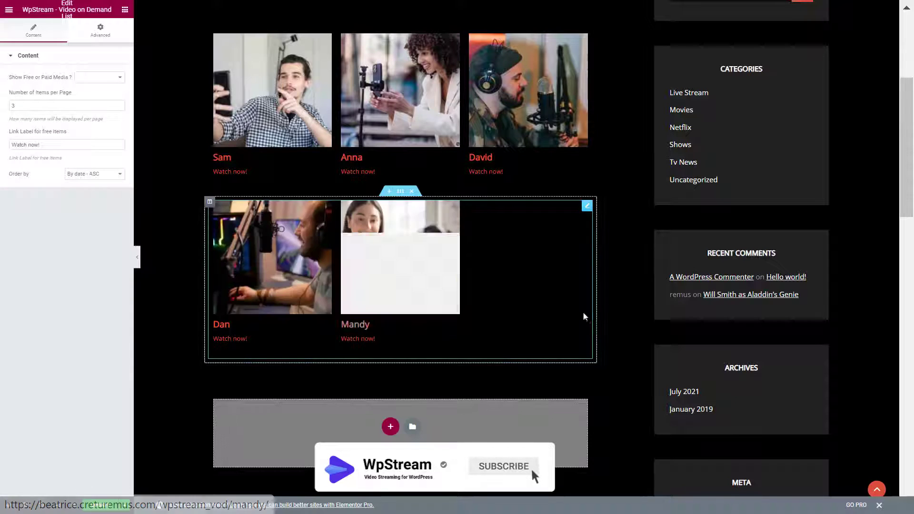
pyautogui.scroll(2, 613, 333)
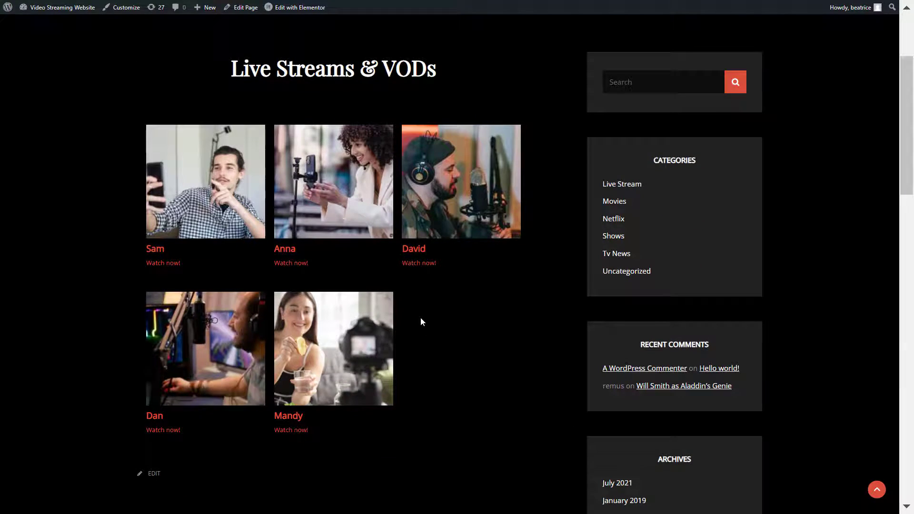
# Return from the preview and set the Channel List to show only Free media
pyautogui.hotkey('ctrl', 'w')
pyautogui.click(275, 217)
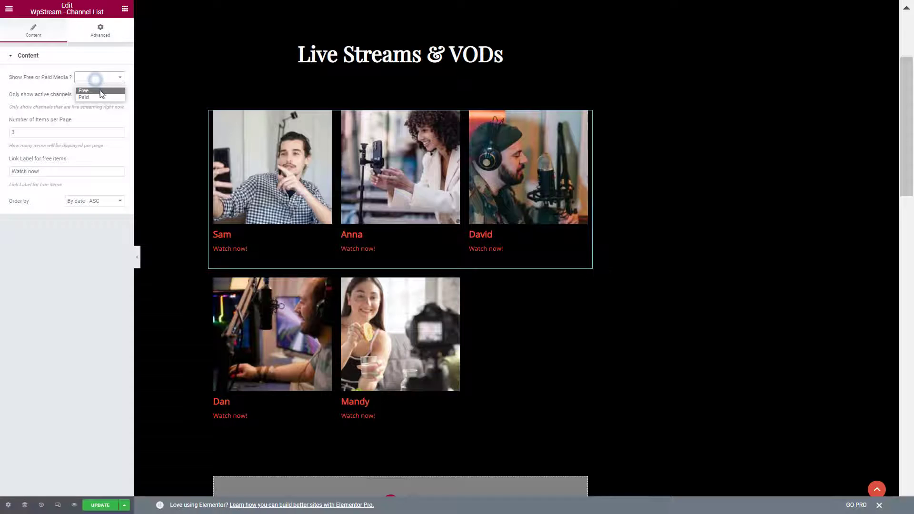
pyautogui.click(101, 92)
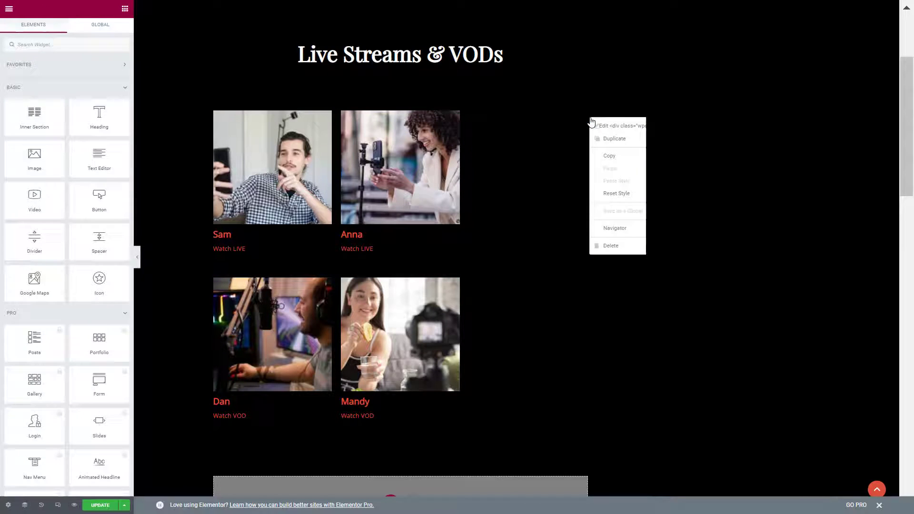
# Add a single-column section above the channel list holding a second WpStream Channel List
pyautogui.click(540, 138)
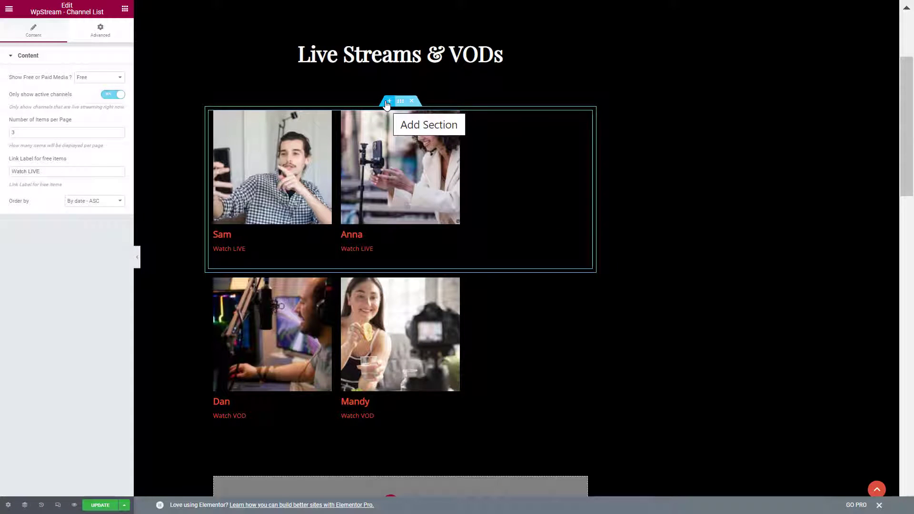
pyautogui.click(388, 101)
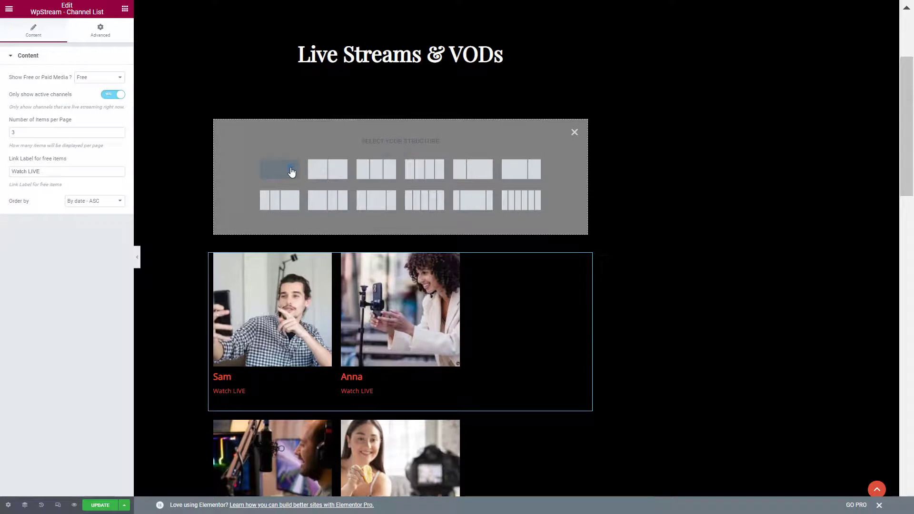
pyautogui.click(291, 167)
pyautogui.click(398, 118)
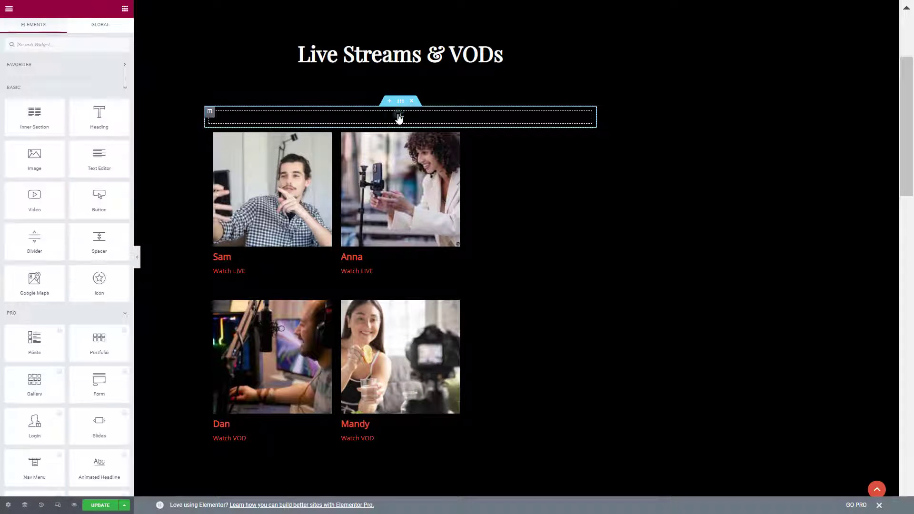
pyautogui.write('list')
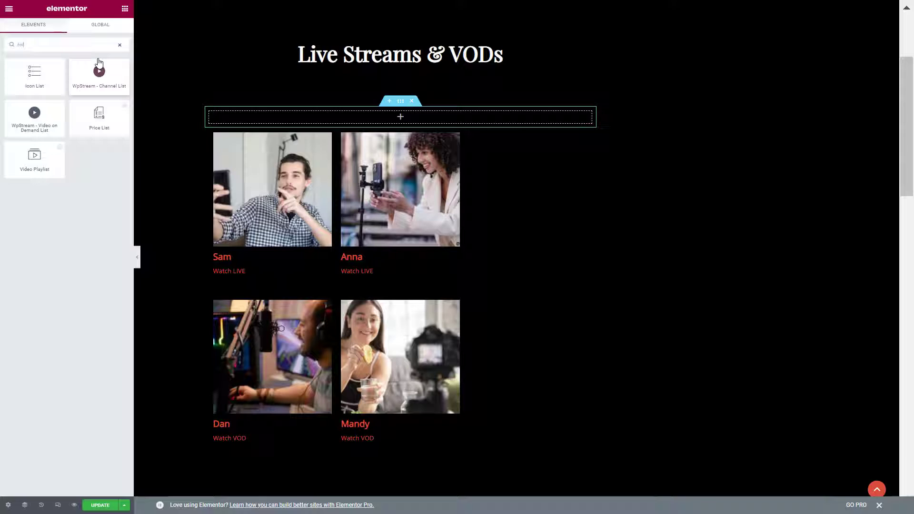
pyautogui.moveTo(97, 59); pyautogui.dragTo(412, 120)
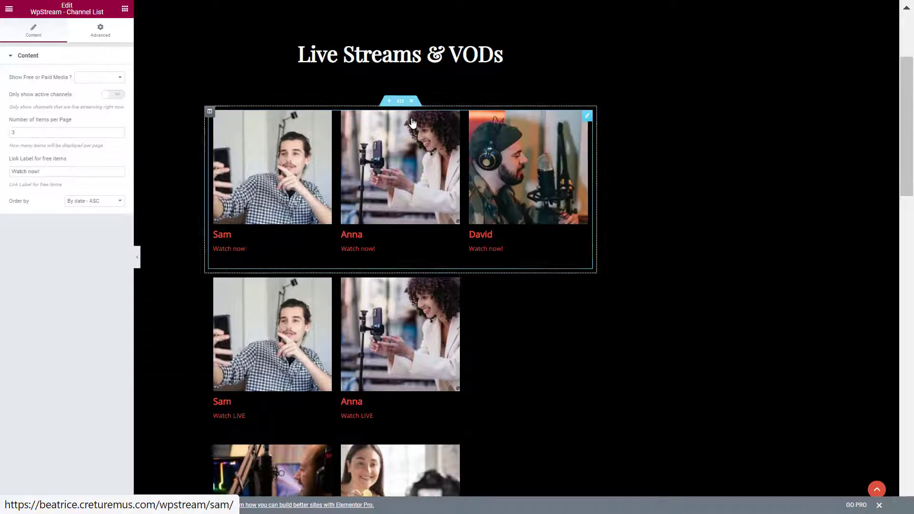
pyautogui.scroll(-2, 411, 118)
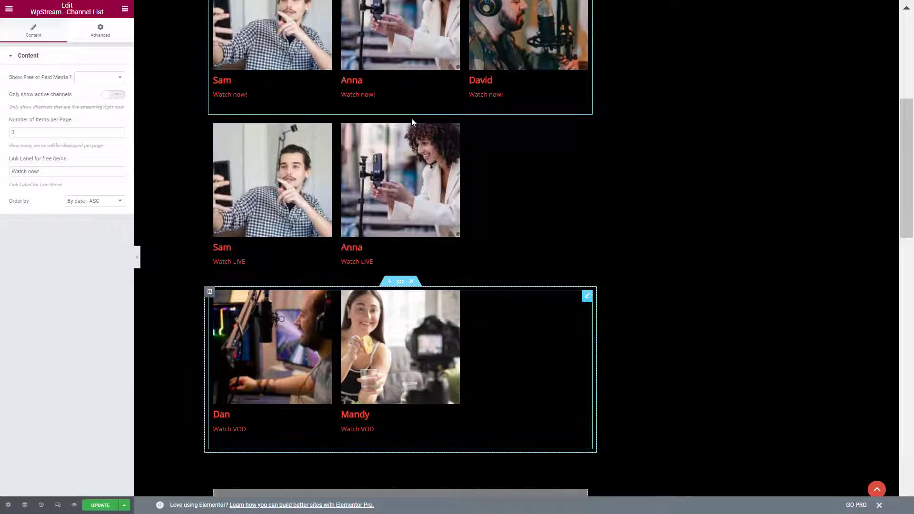
# Add a single-column section above the VOD cards holding a second Video on Demand List
pyautogui.click(389, 281)
pyautogui.click(391, 327)
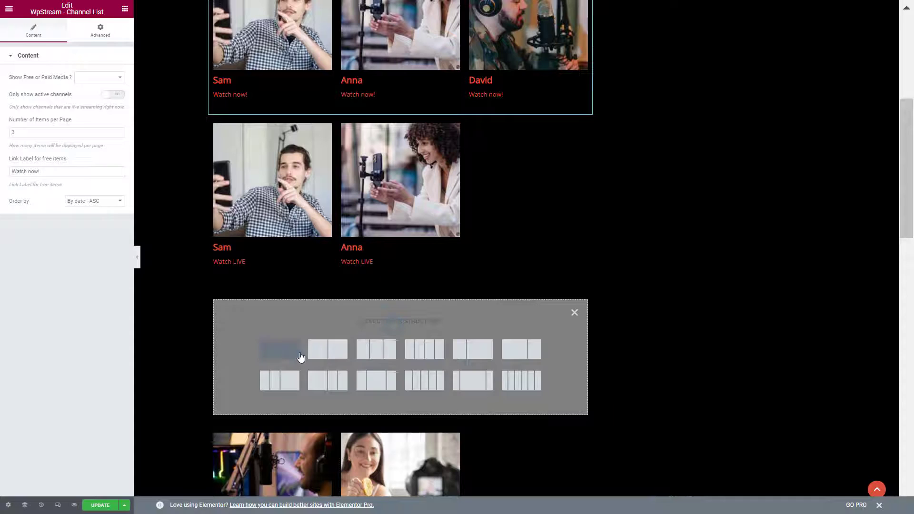
pyautogui.click(299, 352)
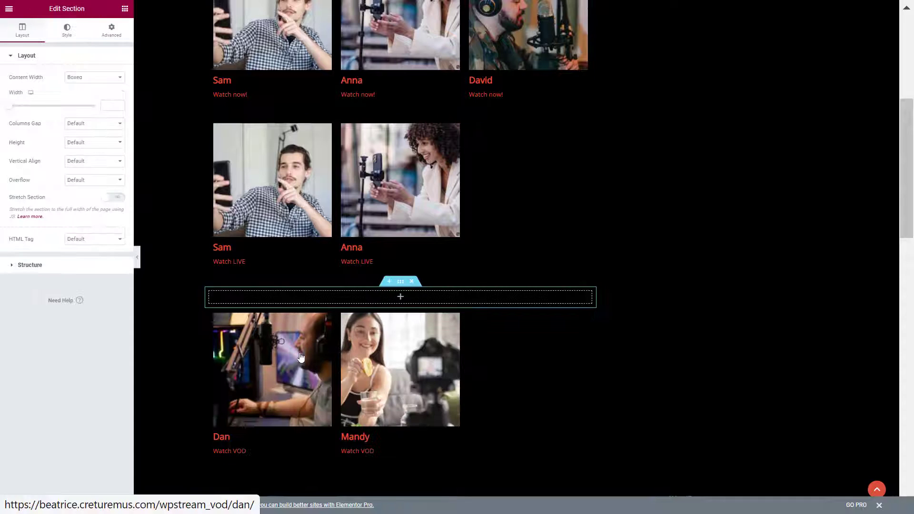
pyautogui.click(398, 299)
pyautogui.write('list')
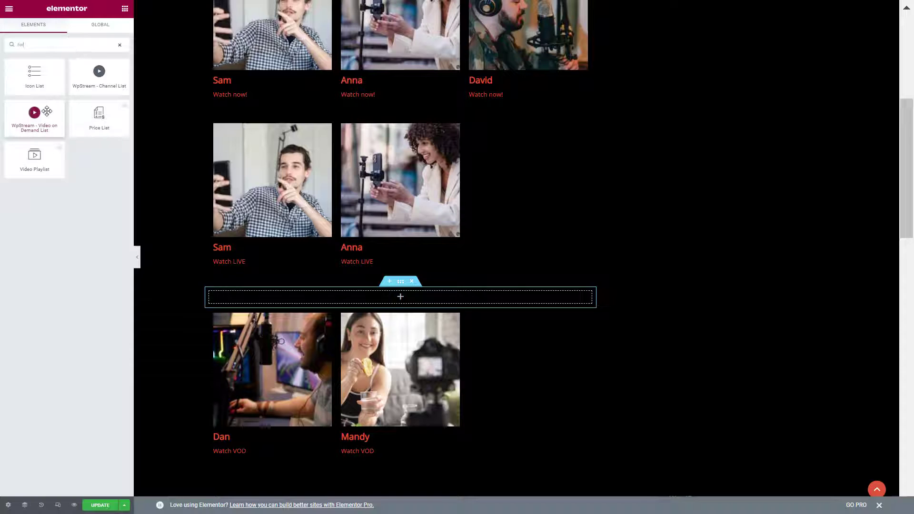
pyautogui.moveTo(46, 111); pyautogui.dragTo(479, 292)
pyautogui.scroll(3, 479, 292)
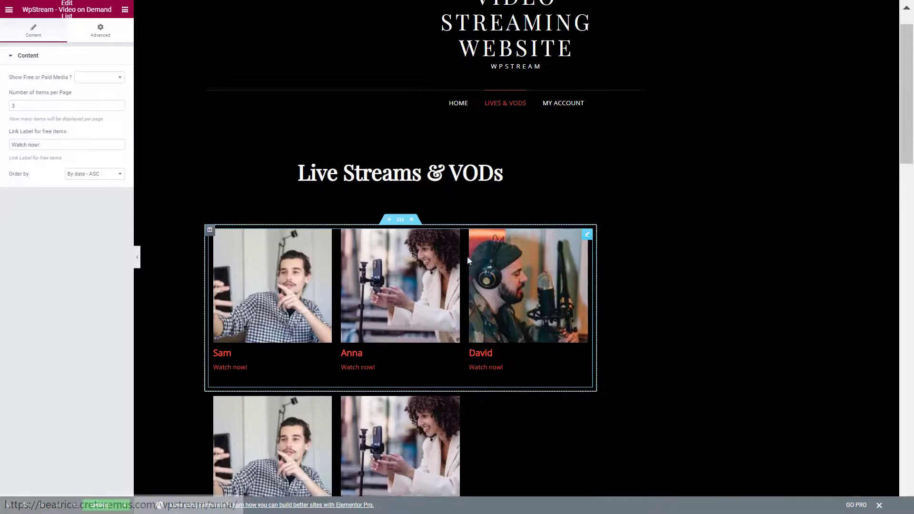
# Insert a Heading widget section above the top channel list and begin typing 'Free-To-View LIVEs'
pyautogui.scroll(-4, 467, 255)
pyautogui.click(419, 119)
pyautogui.scroll(3, 419, 119)
pyautogui.rightClick(420, 205)
pyautogui.click(438, 230)
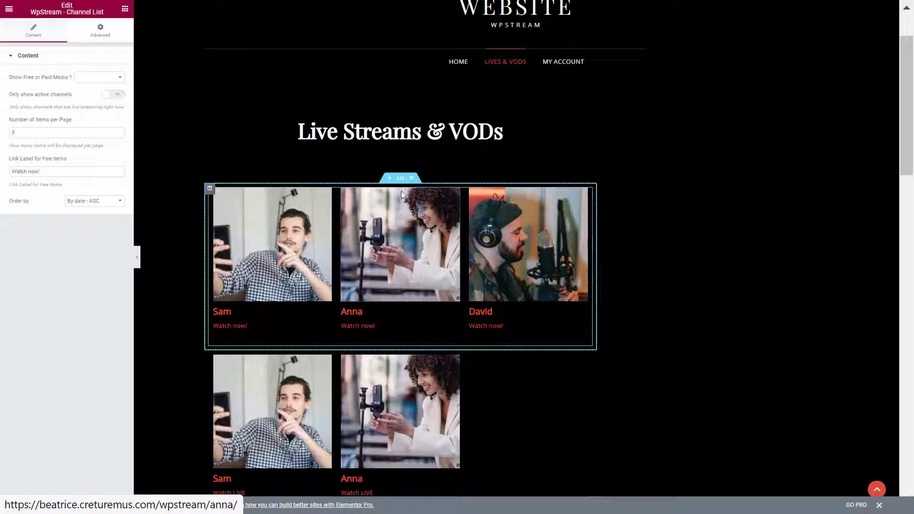
pyautogui.click(388, 180)
pyautogui.click(391, 226)
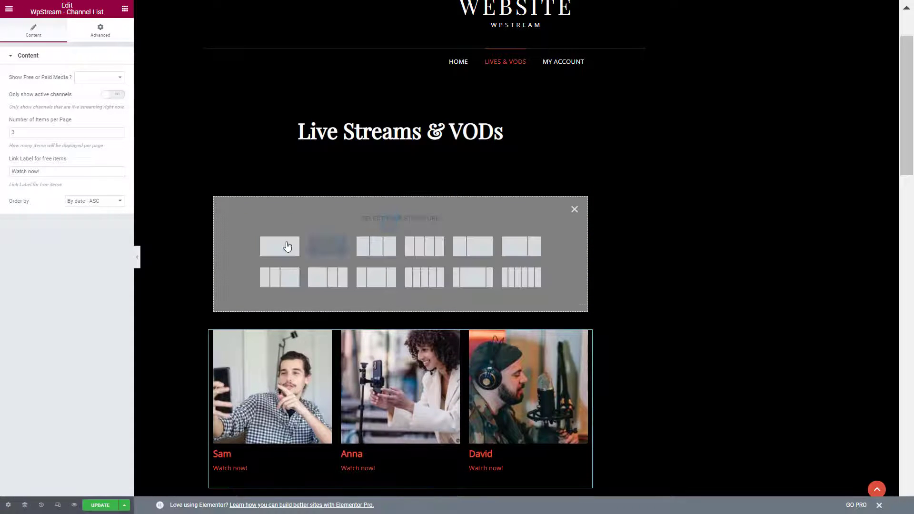
pyautogui.click(285, 245)
pyautogui.click(400, 194)
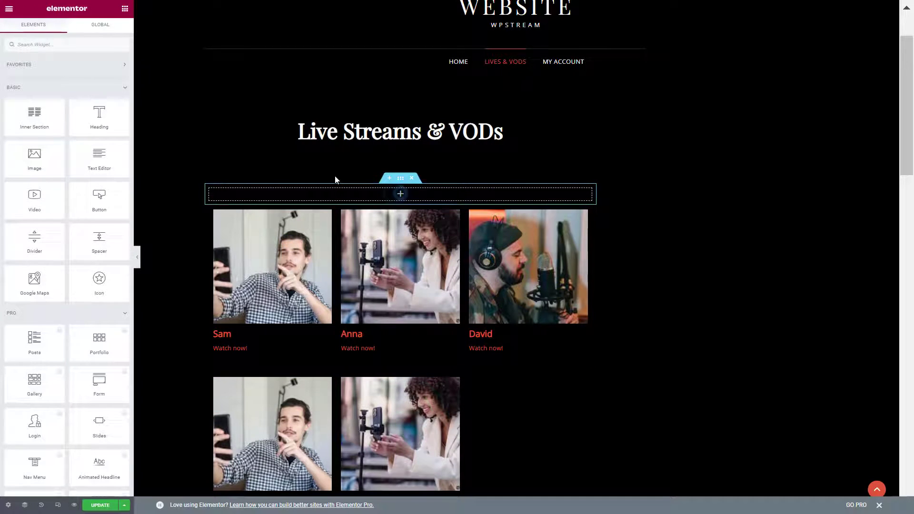
pyautogui.moveTo(109, 115); pyautogui.dragTo(400, 201)
pyautogui.tripleClick(400, 201)
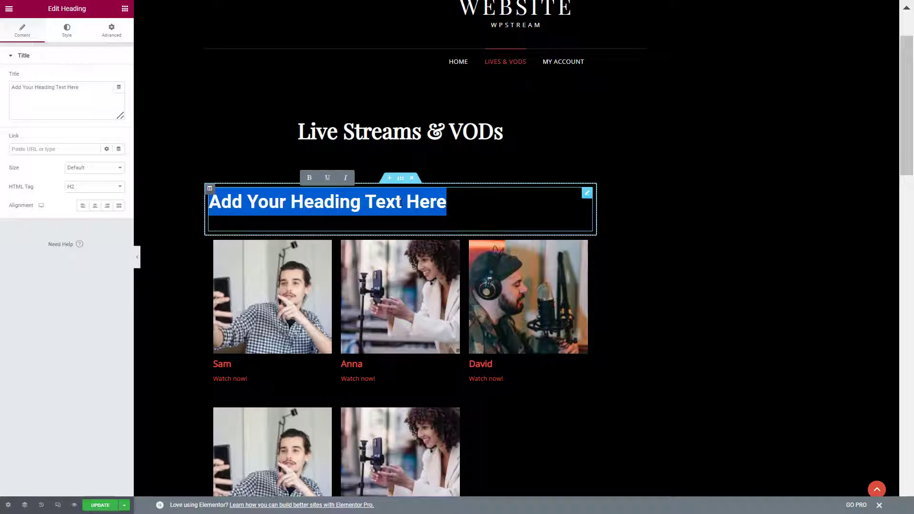
pyautogui.write('Free-To-View LIVEs')
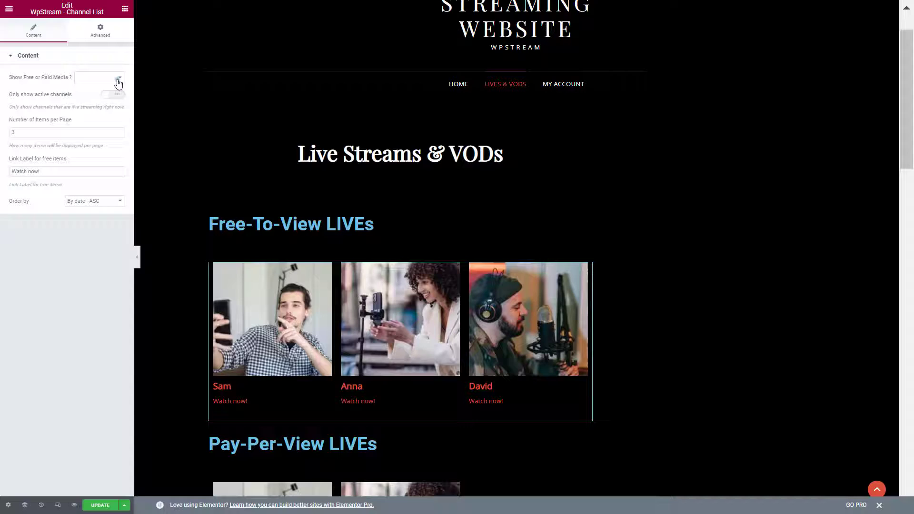
# Set the top channel list's Show Free or Paid Media option to Free
pyautogui.click(118, 84)
pyautogui.click(113, 89)
pyautogui.scroll(-3, 135, 98)
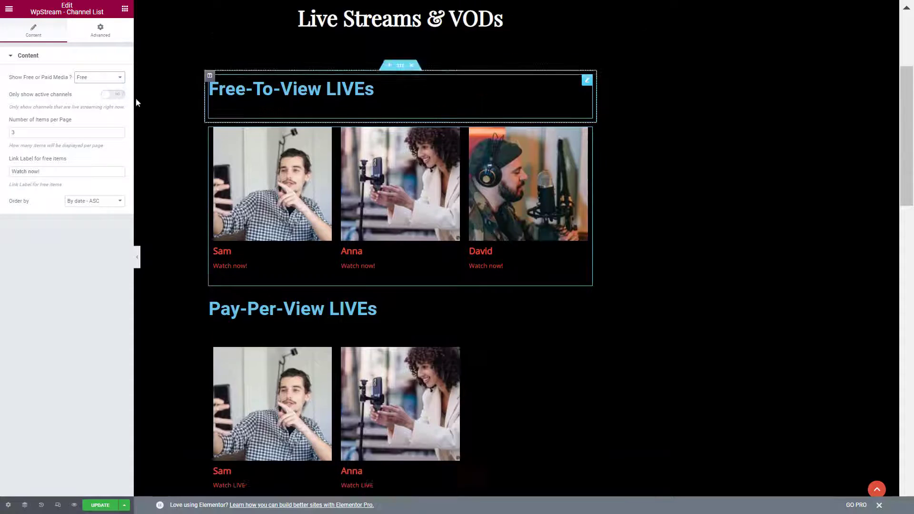
pyautogui.scroll(-2, 136, 103)
# Set the Pay-Per-View LIVEs channel list to show Paid media
pyautogui.click(395, 210)
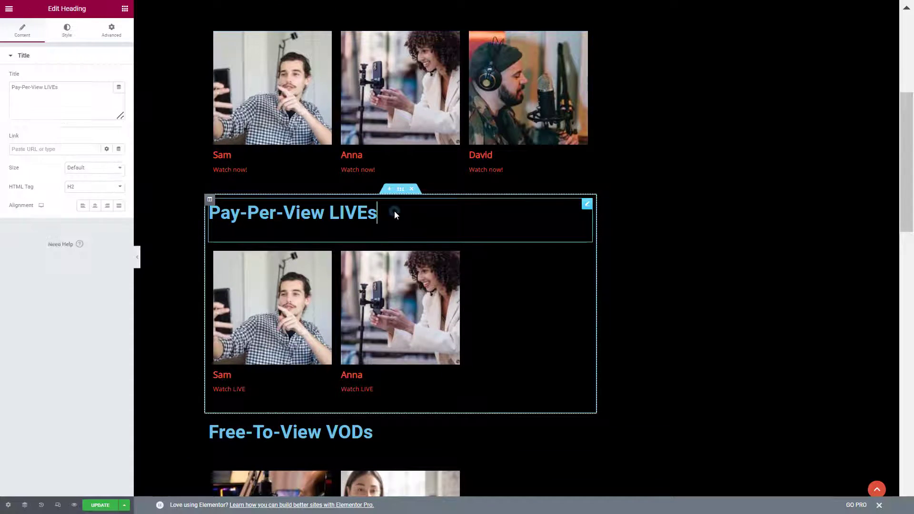
pyautogui.click(486, 309)
pyautogui.click(115, 78)
pyautogui.click(96, 90)
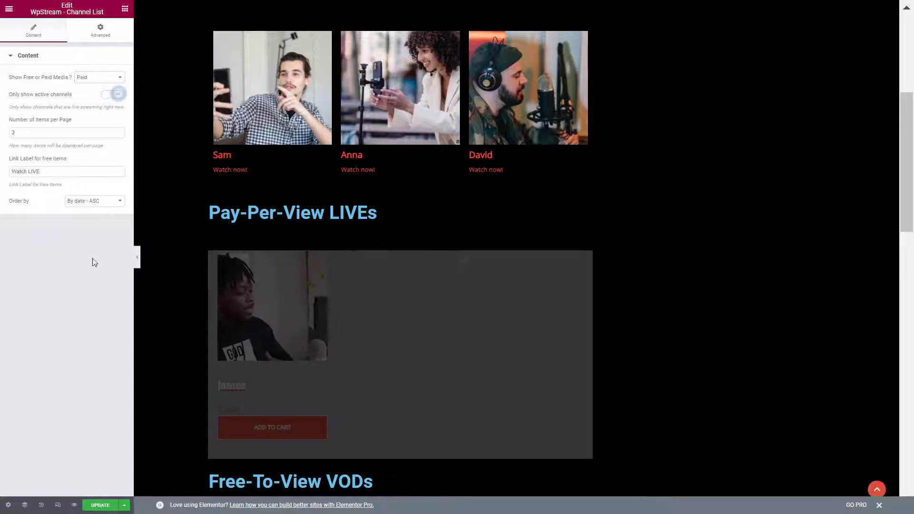
pyautogui.scroll(-8, 400, 238)
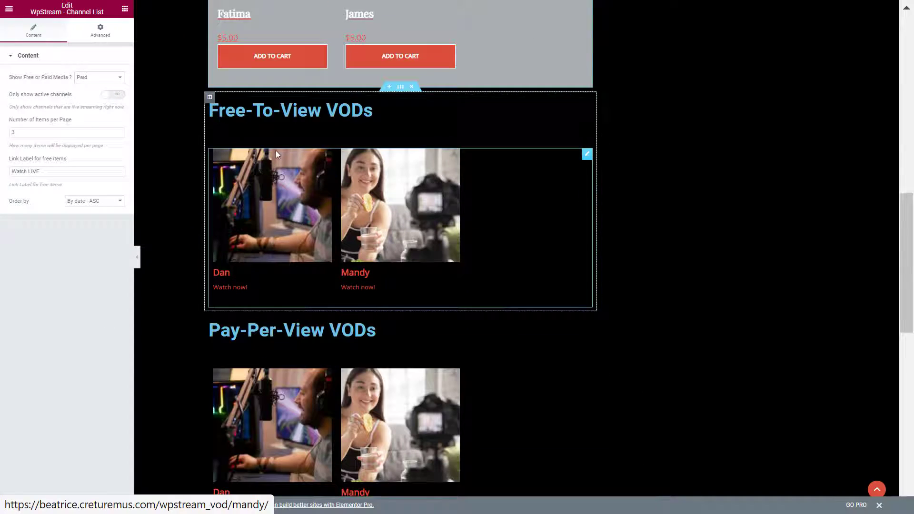
# Set the Free-To-View VODs list to show Free media
pyautogui.click(373, 97)
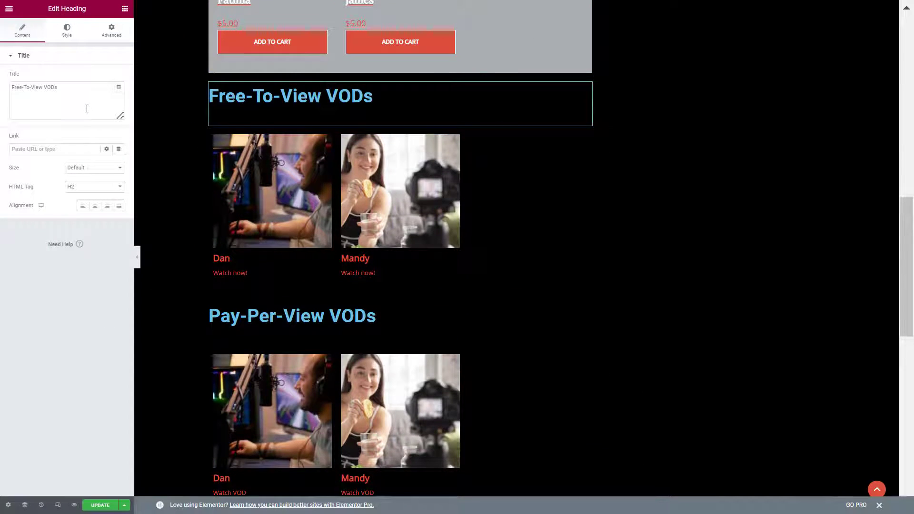
pyautogui.click(570, 223)
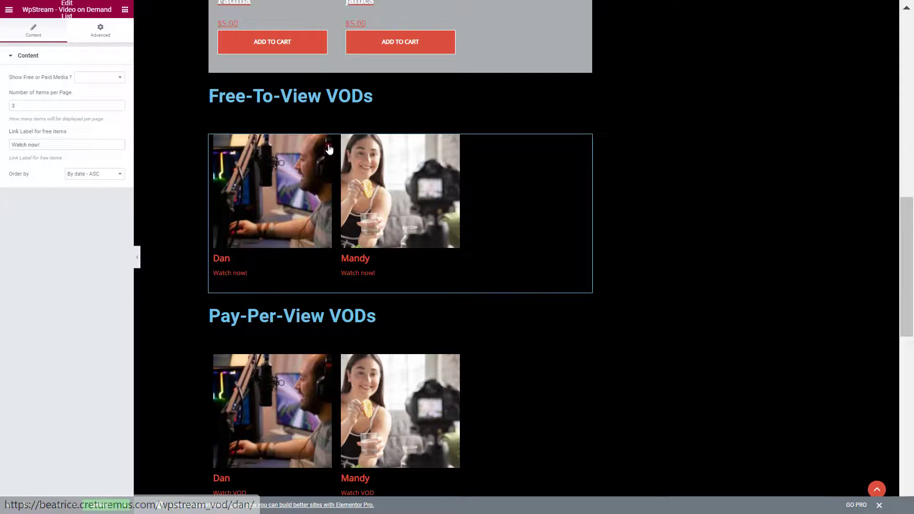
pyautogui.click(111, 91)
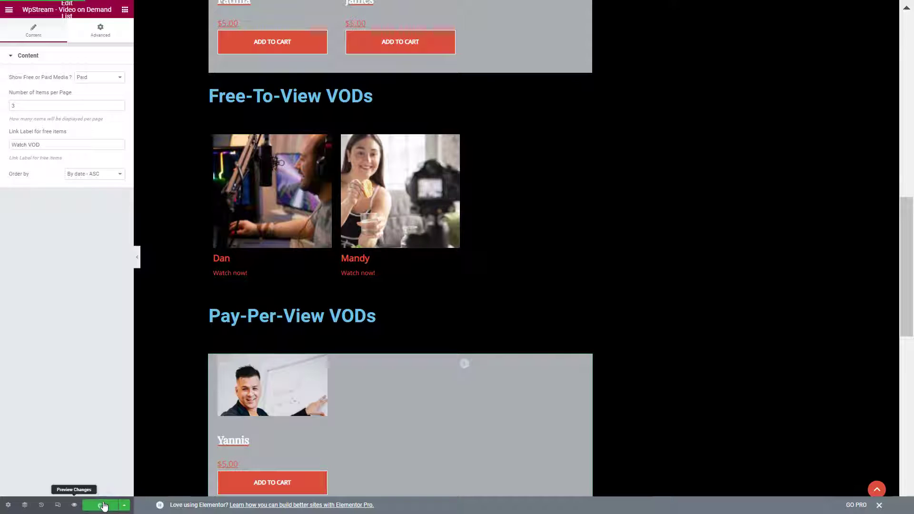
# Preview the Live Streams & VODs page and scroll through its free and paid LIVE and VOD sections
pyautogui.click(74, 505)
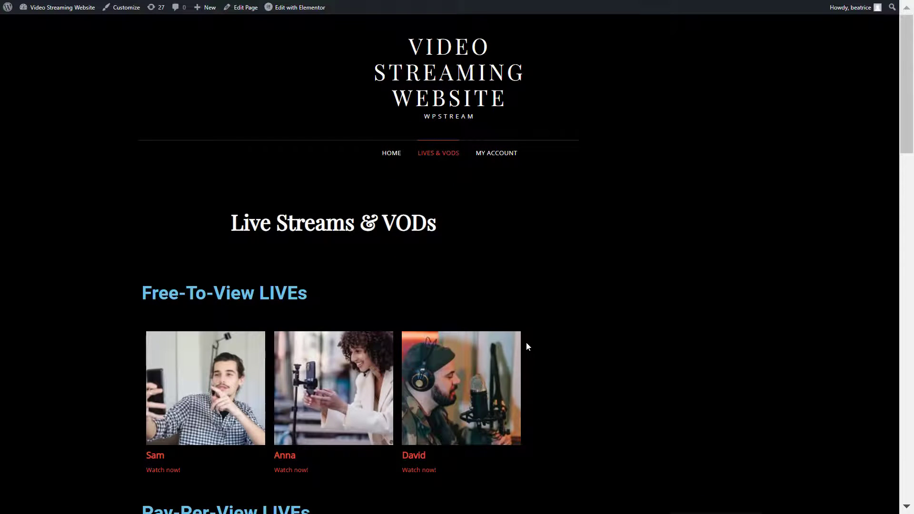
pyautogui.scroll(-2, 526, 341)
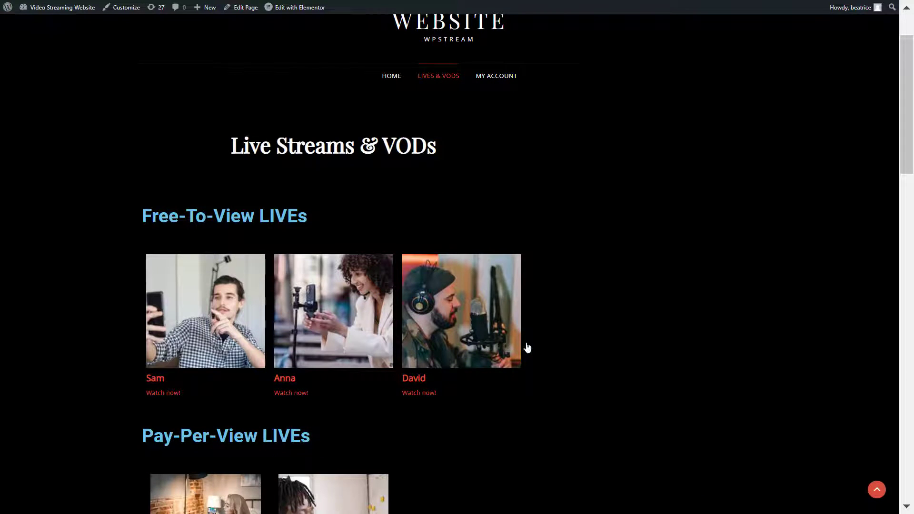
pyautogui.scroll(-3, 527, 348)
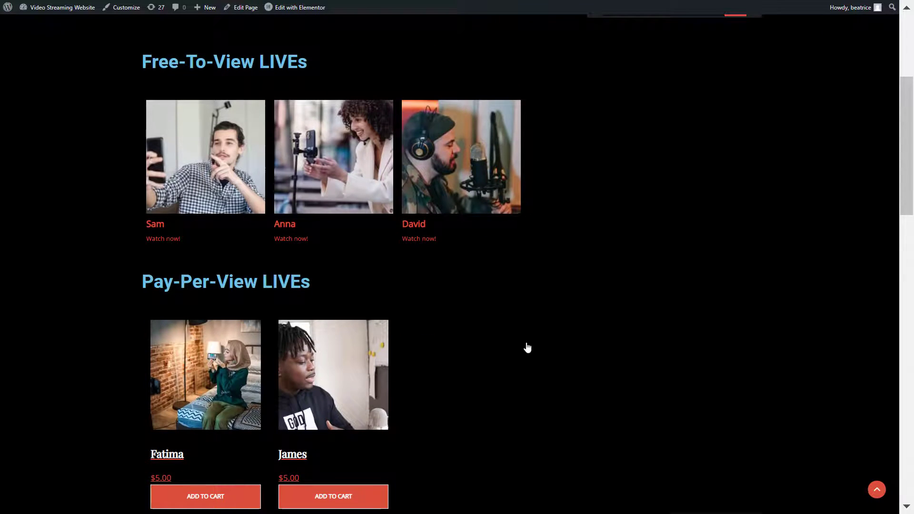
pyautogui.scroll(-2, 526, 342)
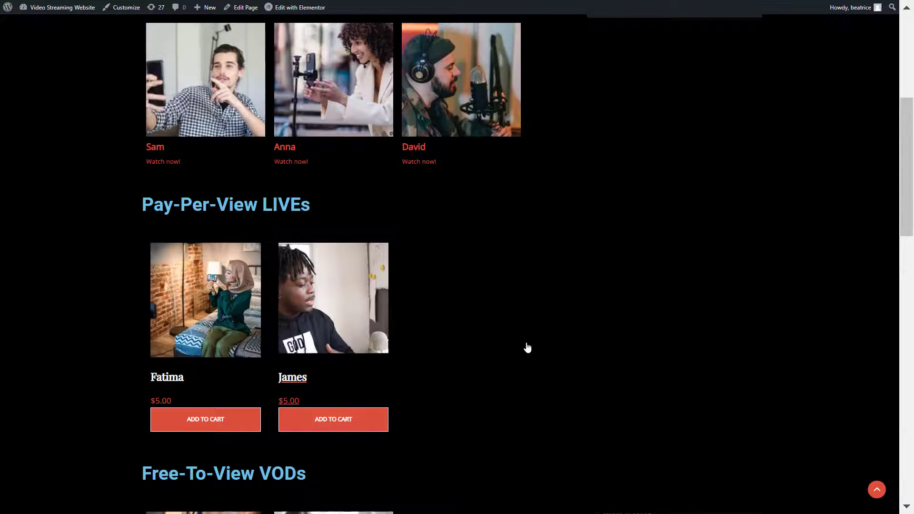
pyautogui.scroll(-4, 526, 344)
pyautogui.scroll(-6, 527, 344)
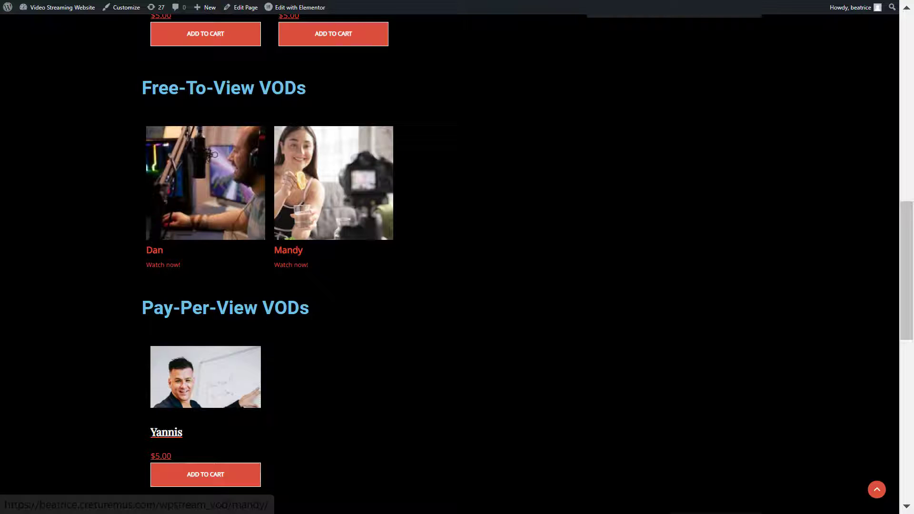
pyautogui.scroll(15, 526, 347)
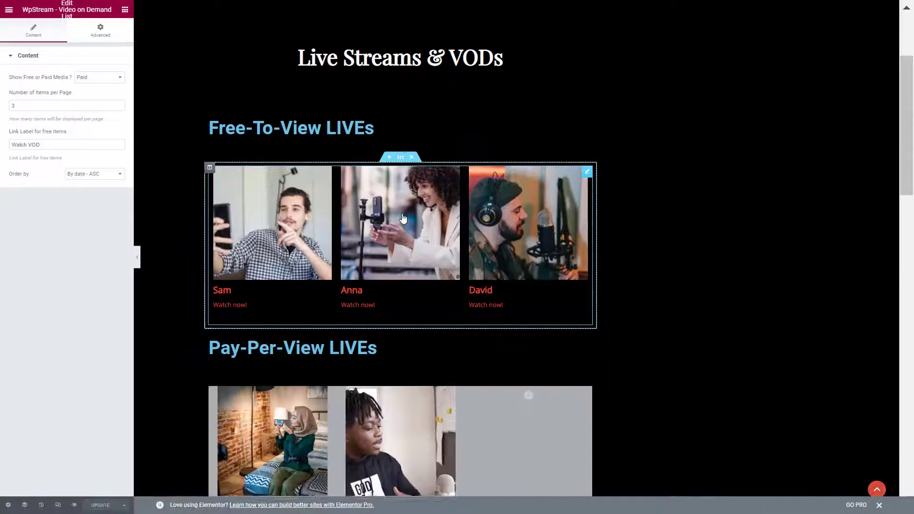
# Turn on 'Only show active channels' for the Free-To-View and Pay-Per-View LIVEs lists, then preview
pyautogui.click(436, 298)
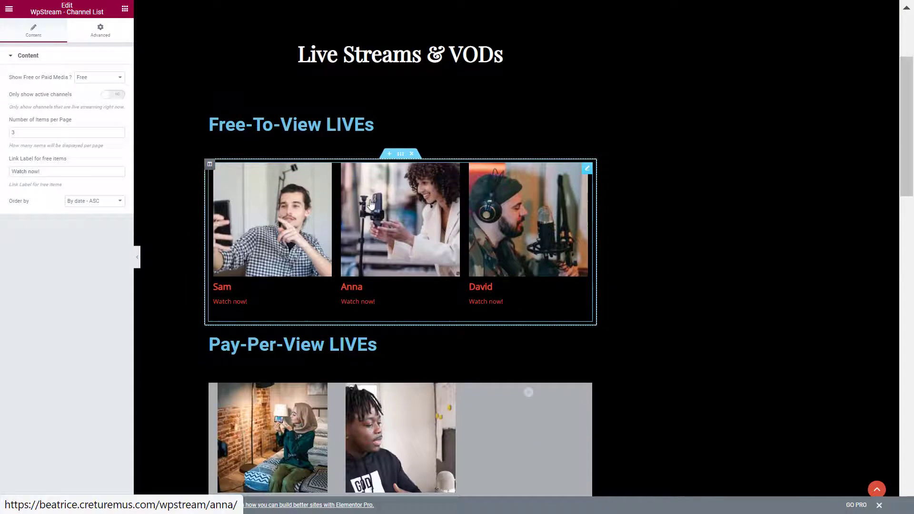
pyautogui.click(118, 98)
pyautogui.scroll(-3, 464, 307)
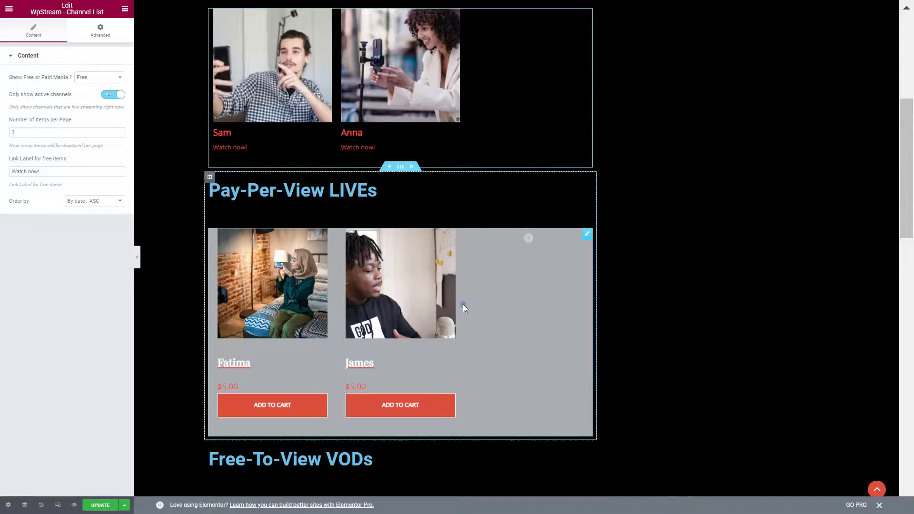
pyautogui.click(463, 307)
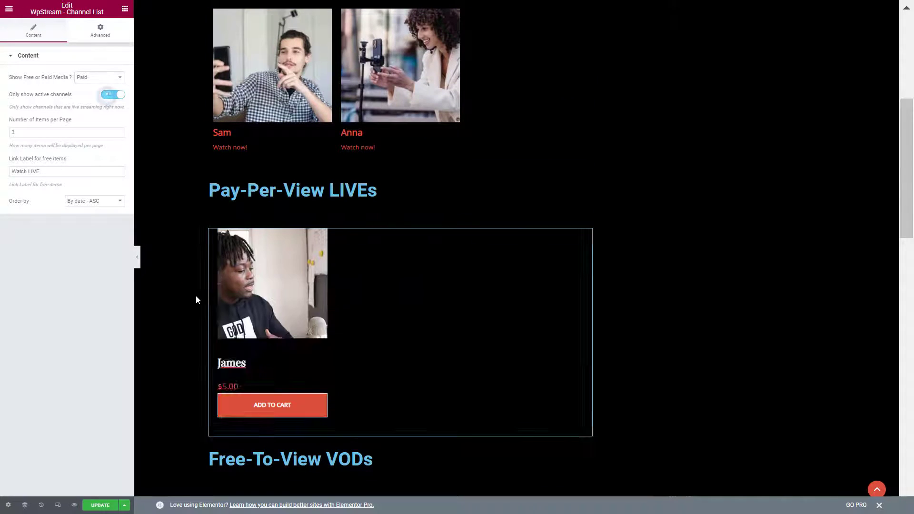
pyautogui.click(75, 505)
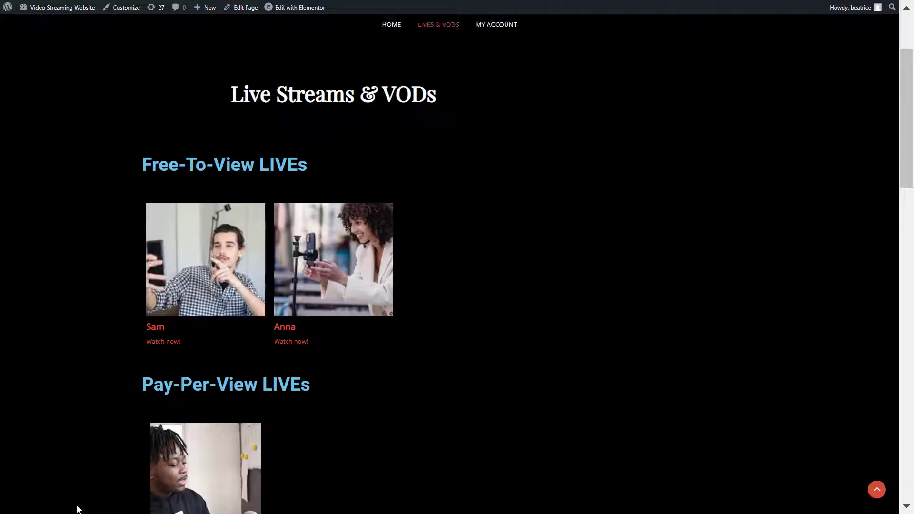
pyautogui.scroll(-1, 77, 509)
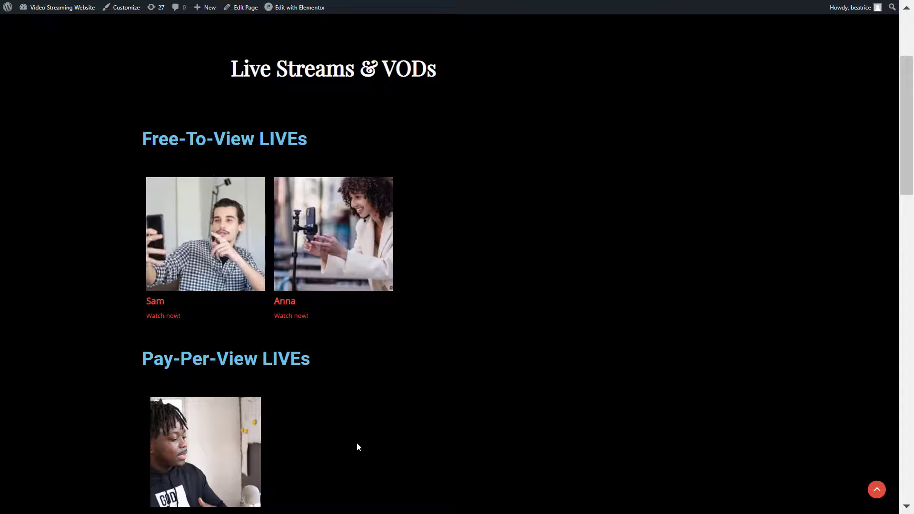
pyautogui.scroll(-8, 357, 442)
pyautogui.scroll(-5, 427, 413)
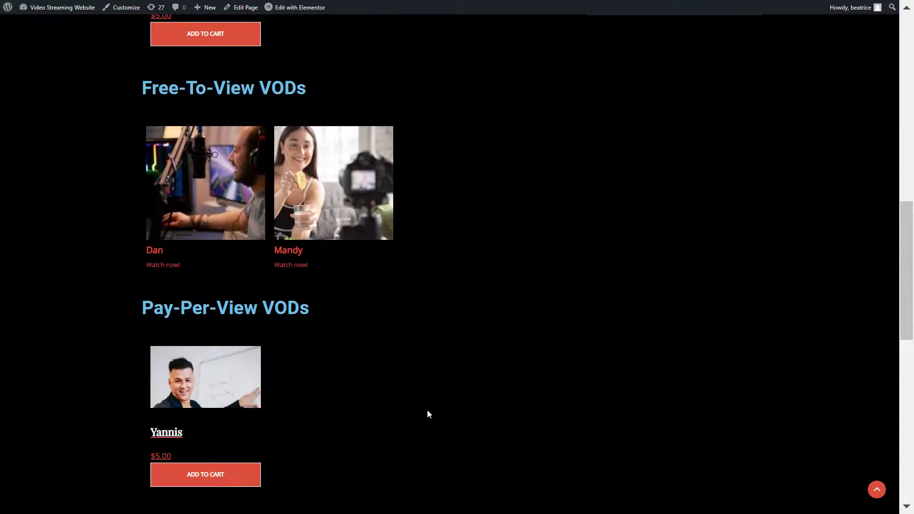
pyautogui.scroll(12, 427, 413)
pyautogui.scroll(1, 427, 413)
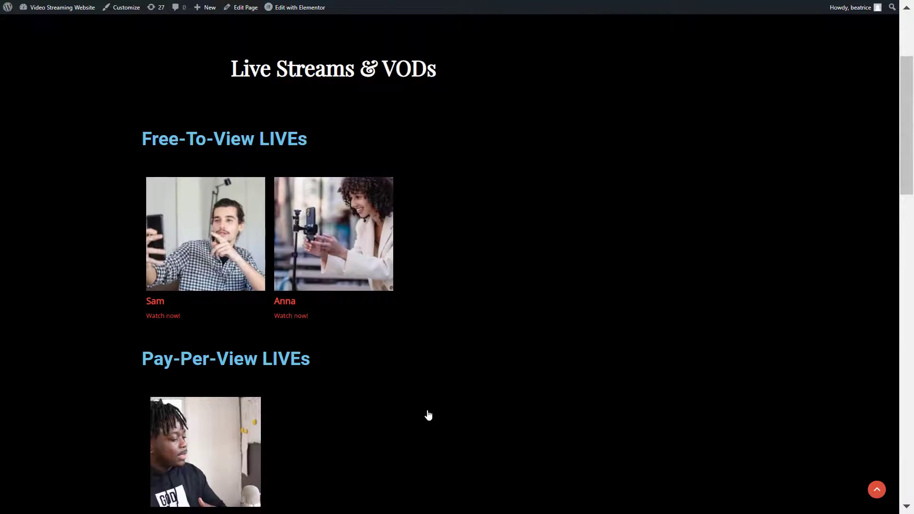
pyautogui.click(204, 251)
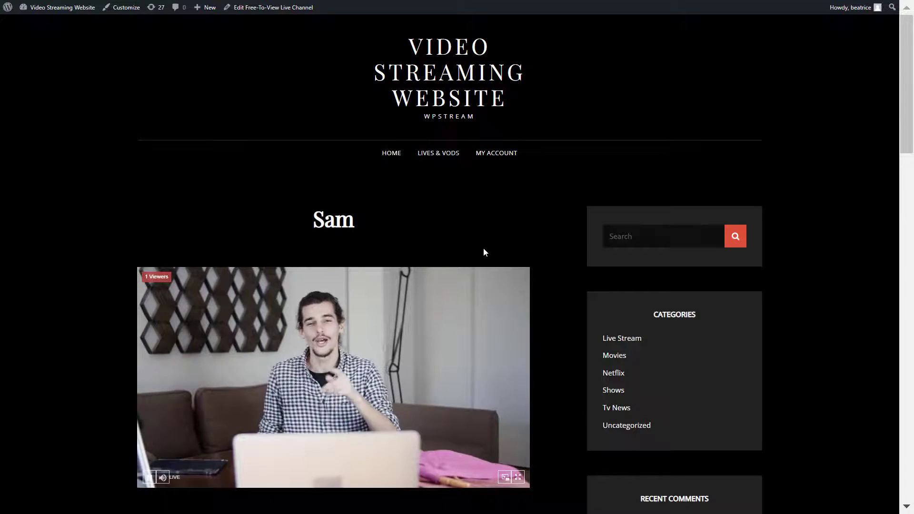
pyautogui.scroll(-2, 486, 268)
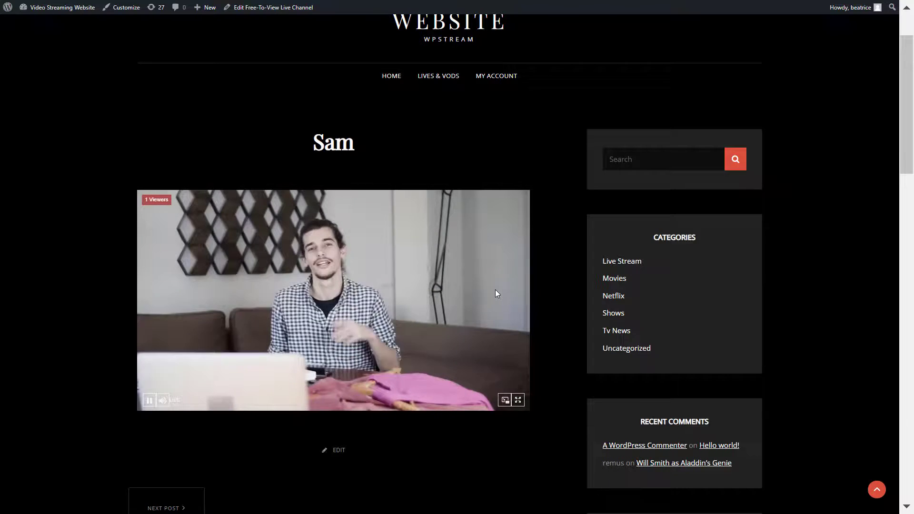
# From LIVES & VODS, open Dan's Free-To-View VOD and play his recorded video
pyautogui.click(435, 77)
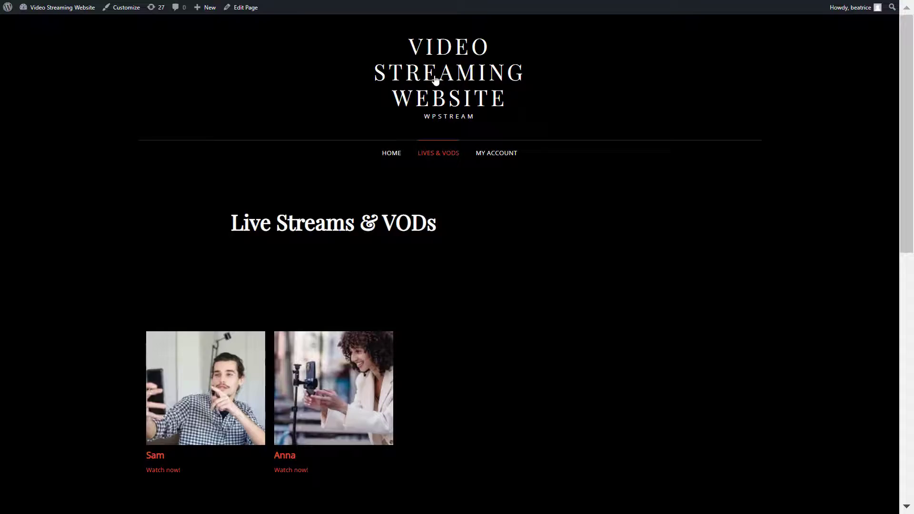
pyautogui.scroll(-10, 515, 203)
pyautogui.scroll(-3, 454, 315)
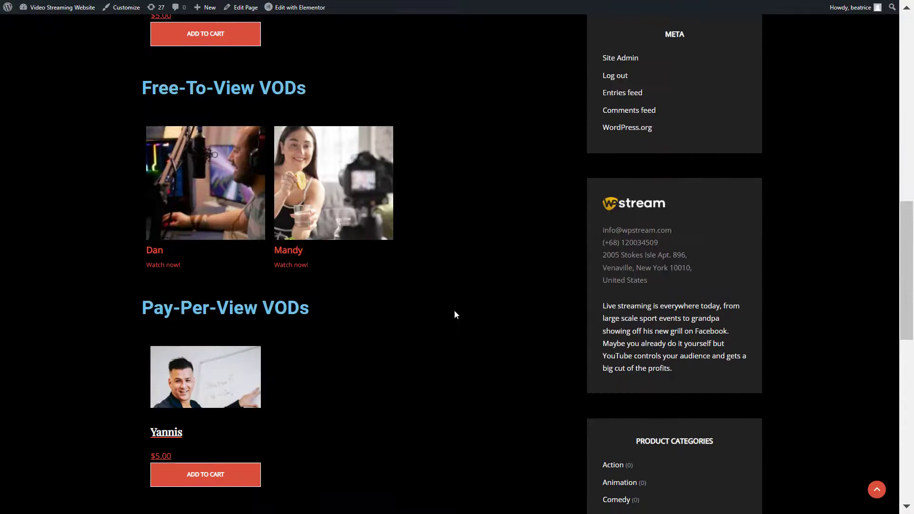
pyautogui.click(203, 178)
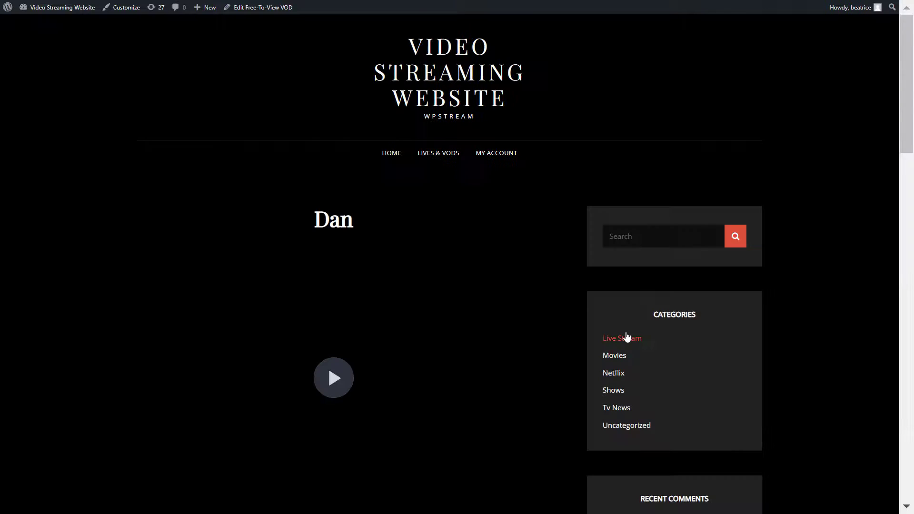
pyautogui.click(347, 375)
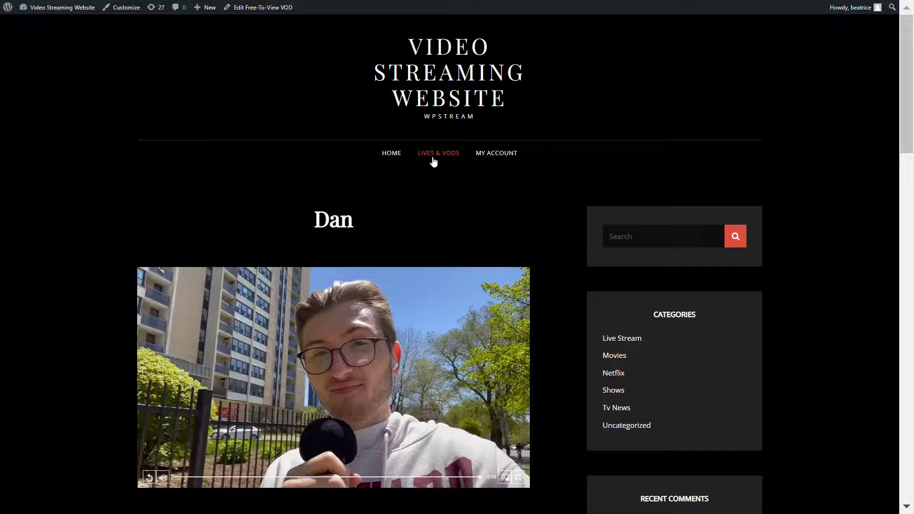
# Scroll through the Live Streams & VODs sections once more, then go to the HOME page
pyautogui.click(433, 153)
pyautogui.scroll(-2, 433, 158)
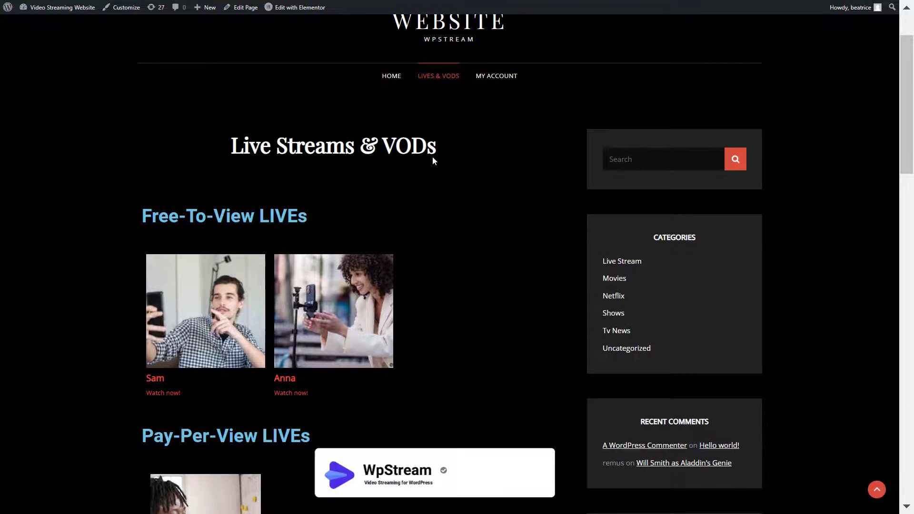
pyautogui.scroll(-10, 433, 161)
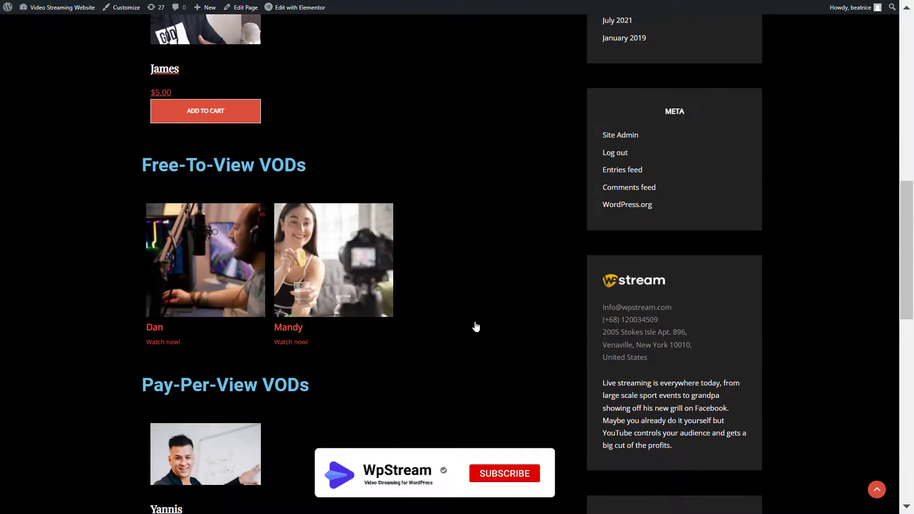
pyautogui.scroll(-2, 475, 327)
pyautogui.scroll(13, 448, 336)
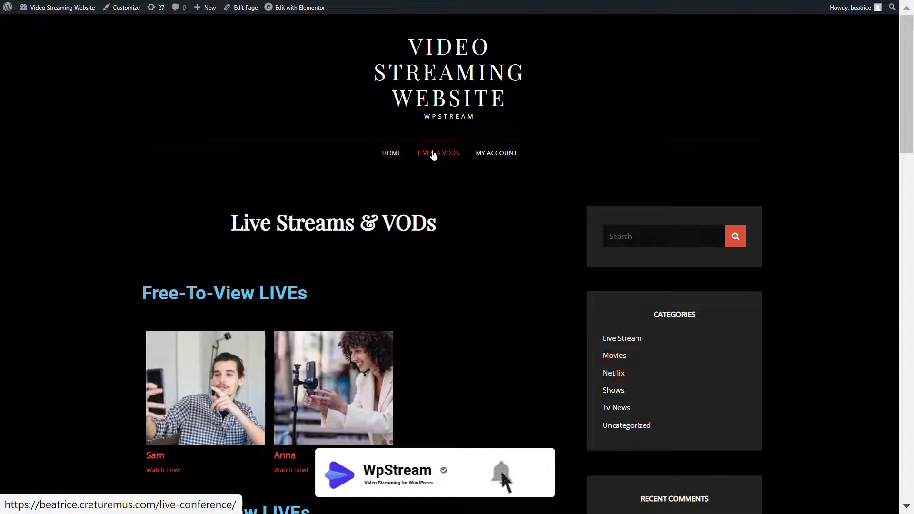
pyautogui.scroll(-3, 519, 319)
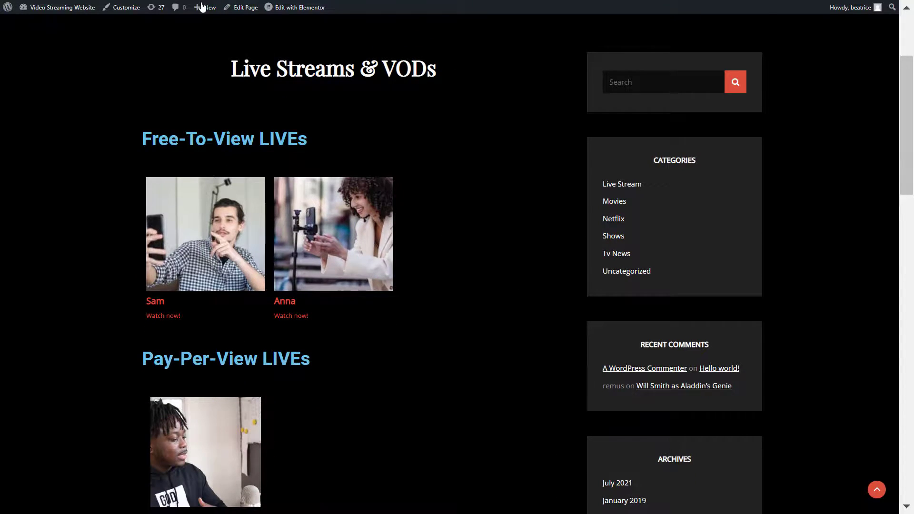
pyautogui.scroll(3, 398, 179)
pyautogui.click(390, 158)
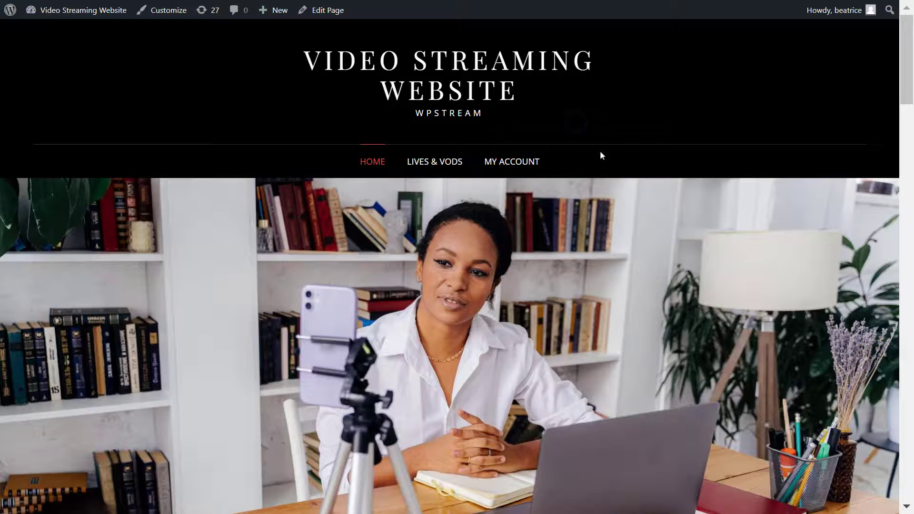